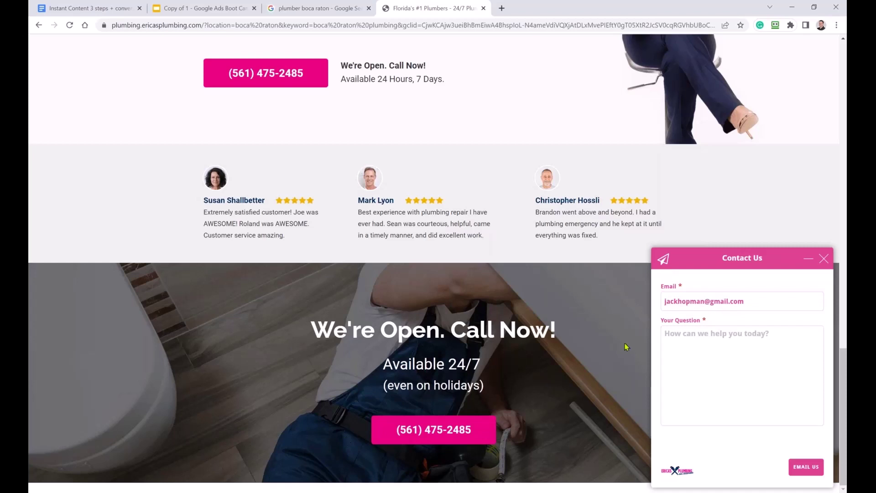
Open jackhopman.com in a new browser tab and expand the site's contact widget
left_click(502, 9)
type("jack")
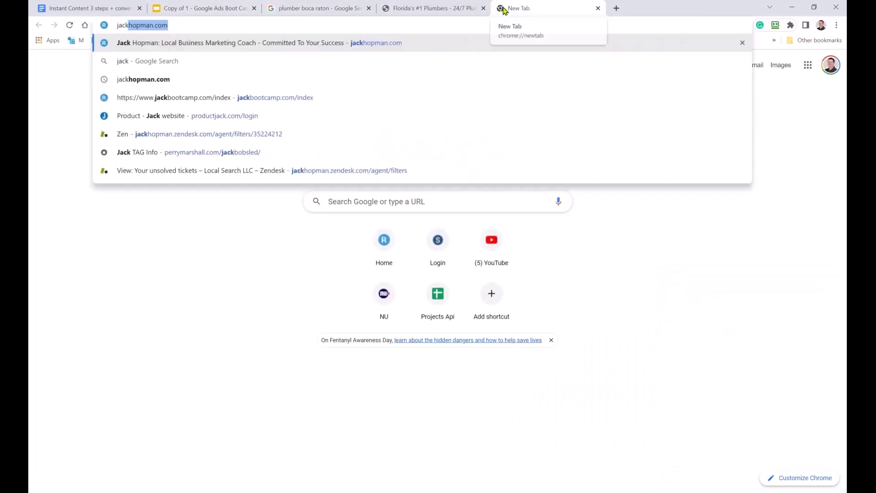
key("Return")
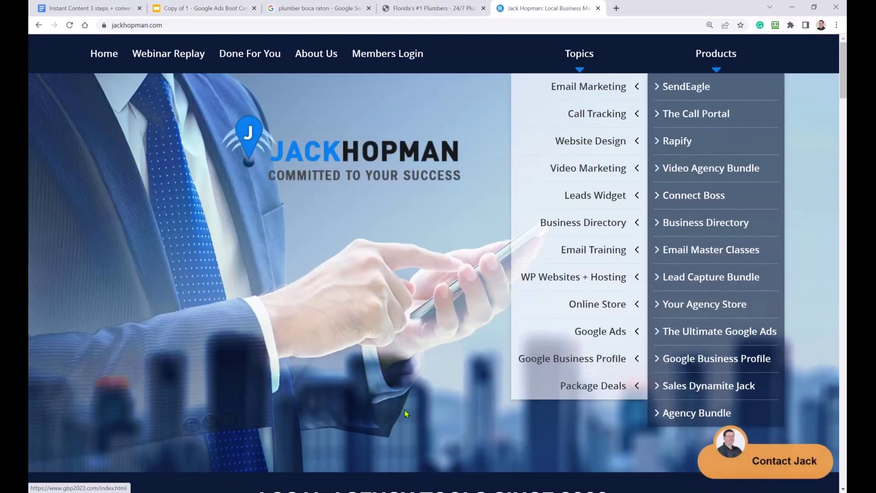
left_click(770, 447)
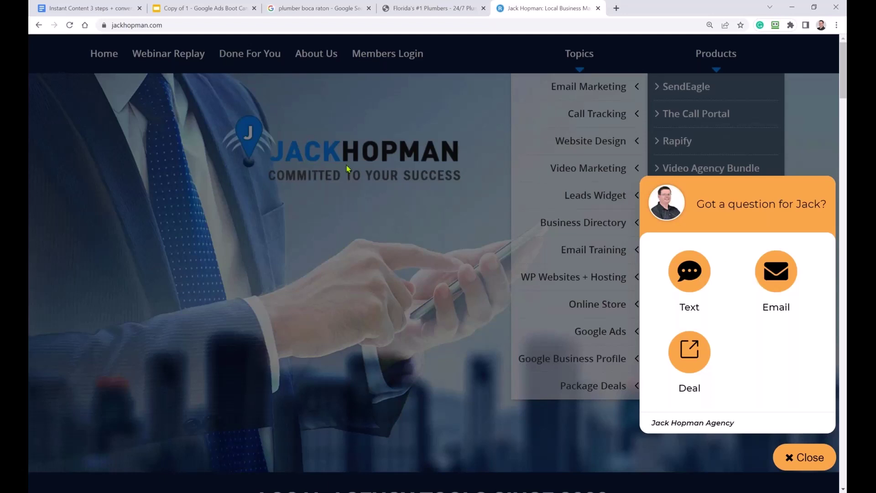
Open The Call Portal login page at callcid.com/login in a new browser tab
left_click(616, 8)
type("ca;")
key("BackSpace")
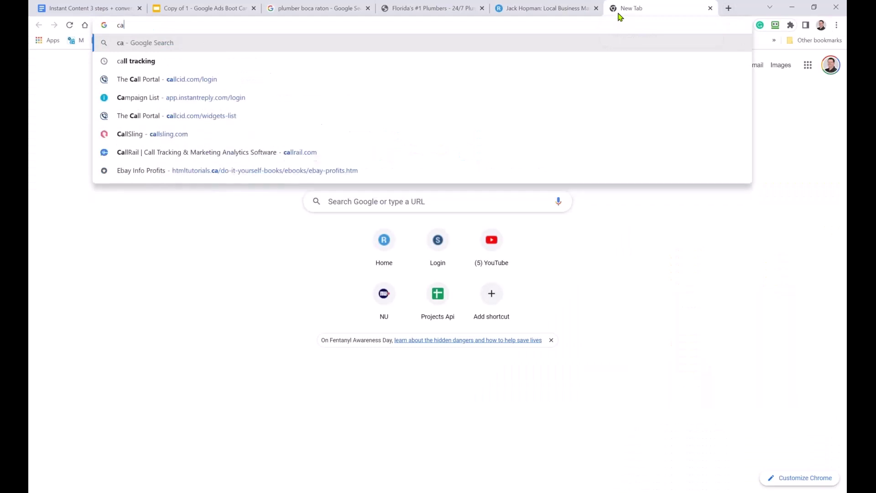
type("ll")
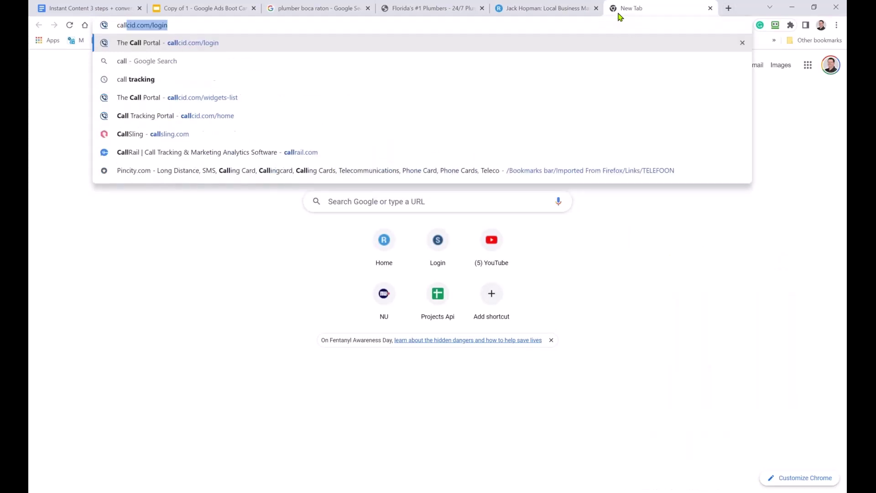
key("Return")
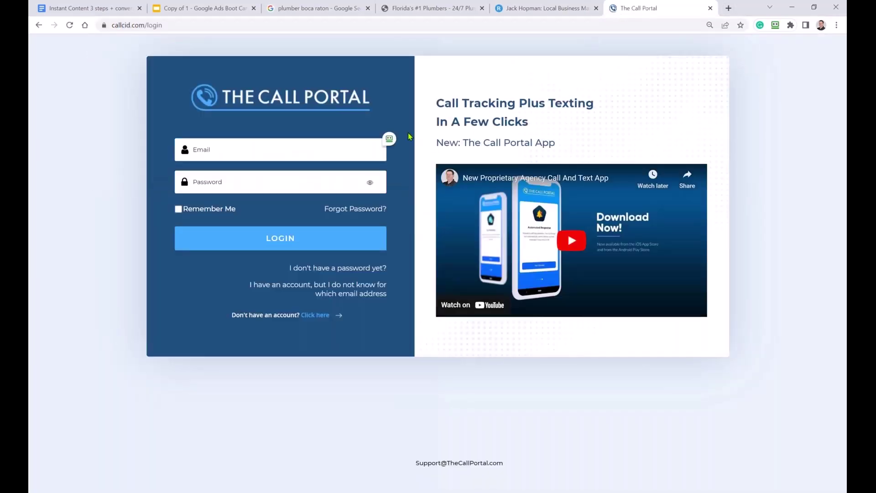
Fill in the saved account email and password and log in to The Call Portal
left_click(381, 150)
left_click(354, 173)
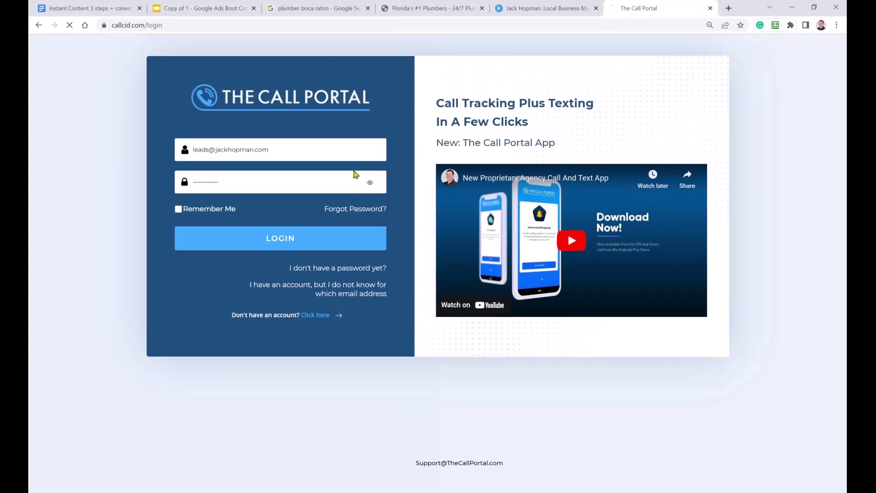
key("Return")
left_click(232, 162)
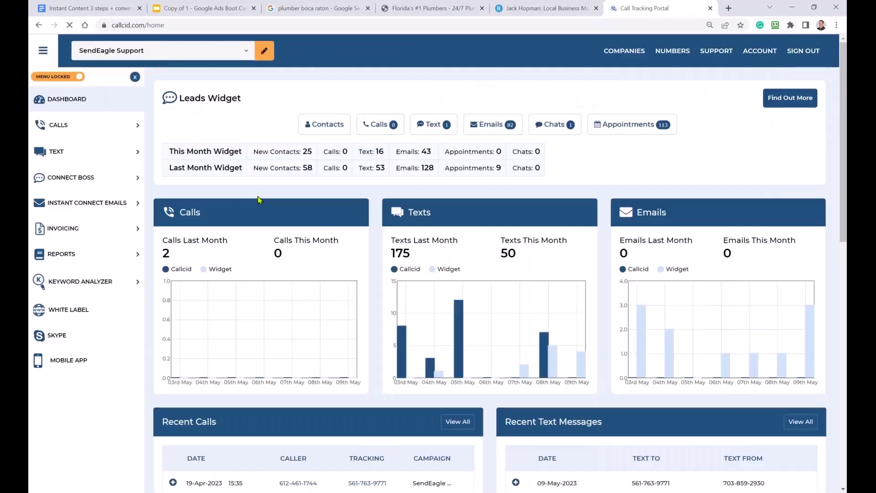
List all Connect Boss widgets and open the JH Support campaign's widget for editing
left_click(81, 181)
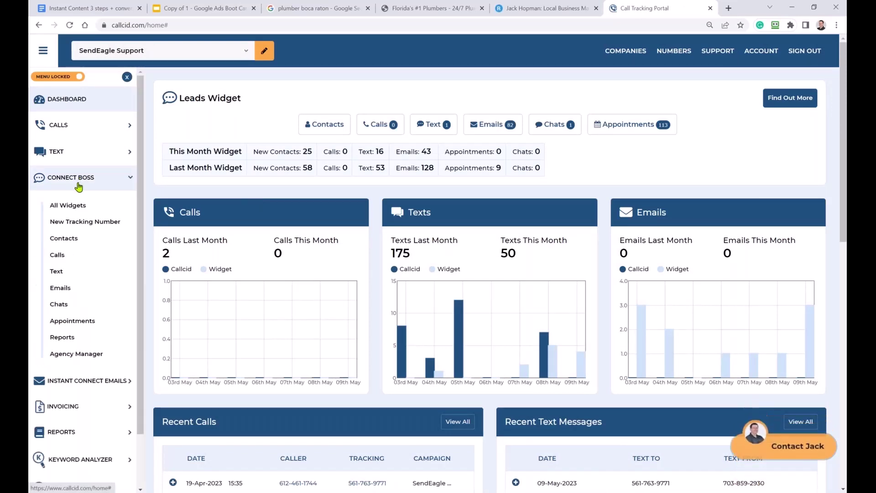
left_click(70, 208)
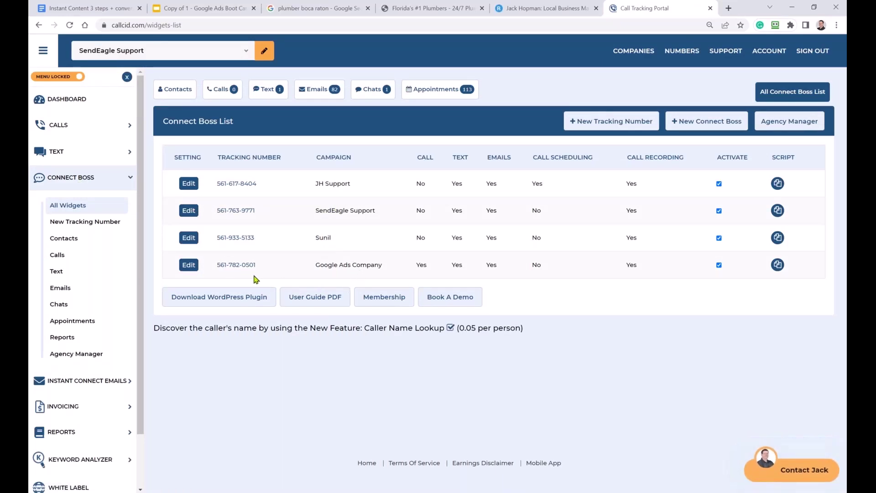
left_click(186, 185)
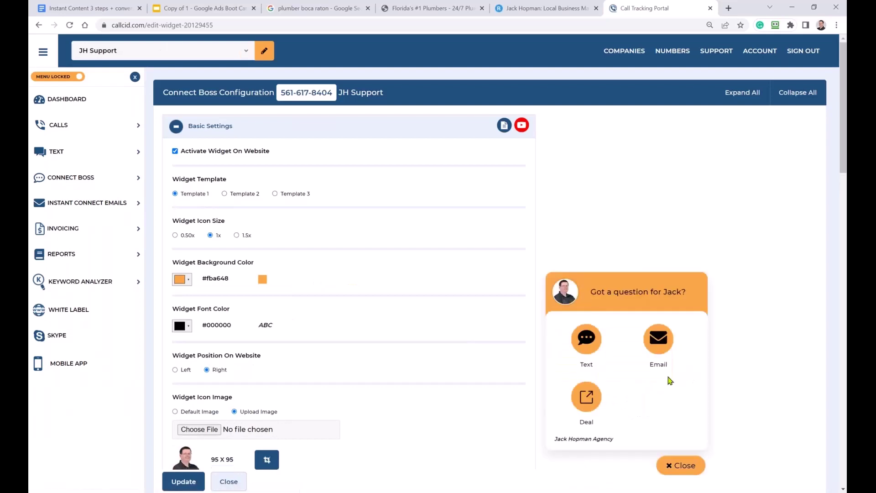
Temporarily enable the Chat option and the Online Calendar's Appointment option, switching each off again after previewing it
scroll(338, 401, "down", 10)
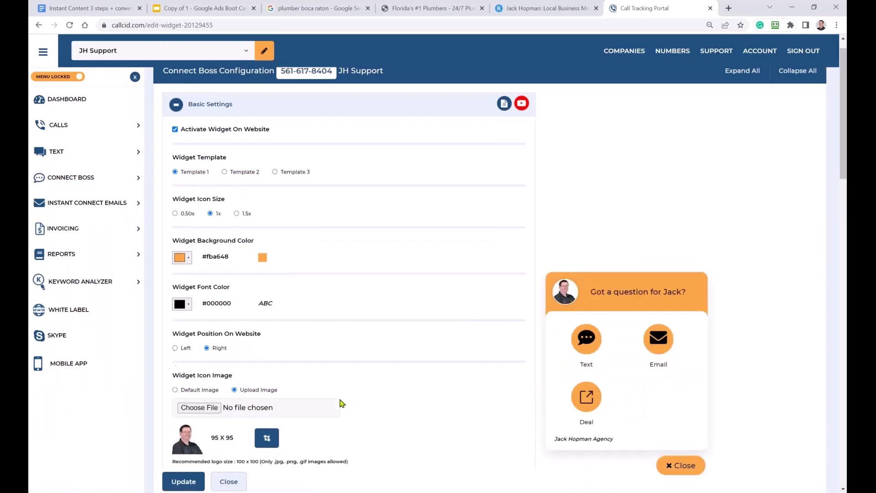
scroll(338, 387, "down", 3)
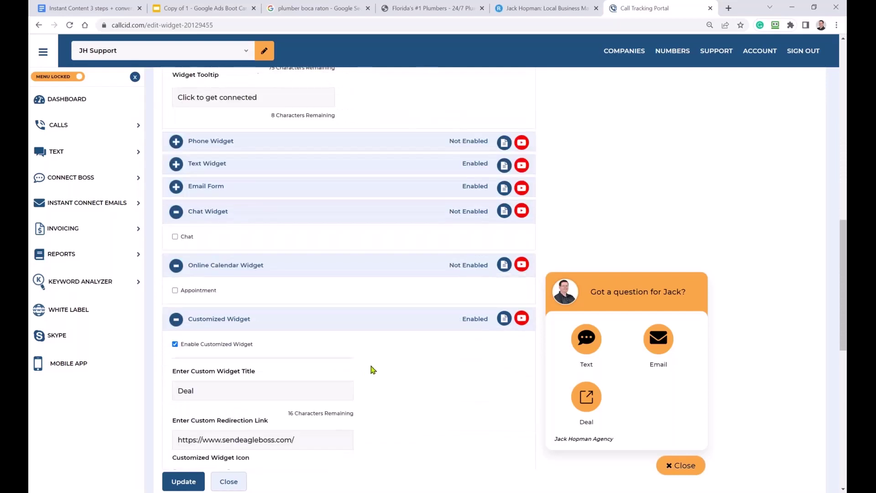
left_click(175, 236)
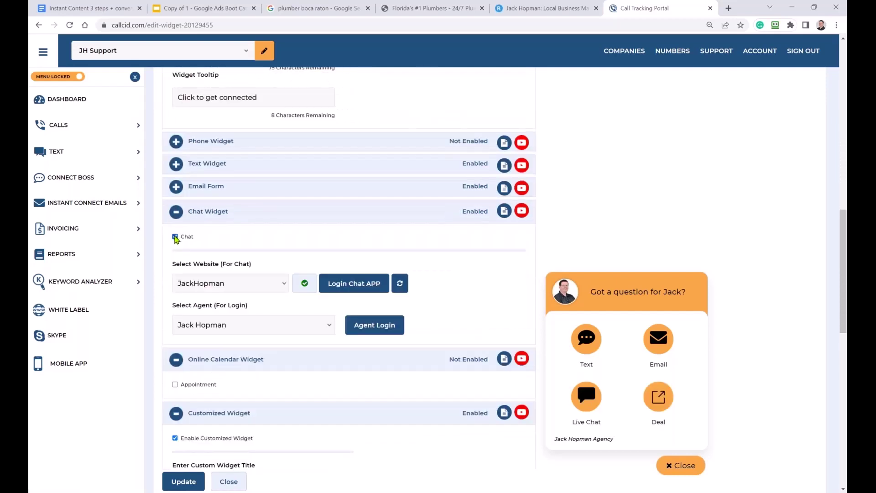
left_click(175, 237)
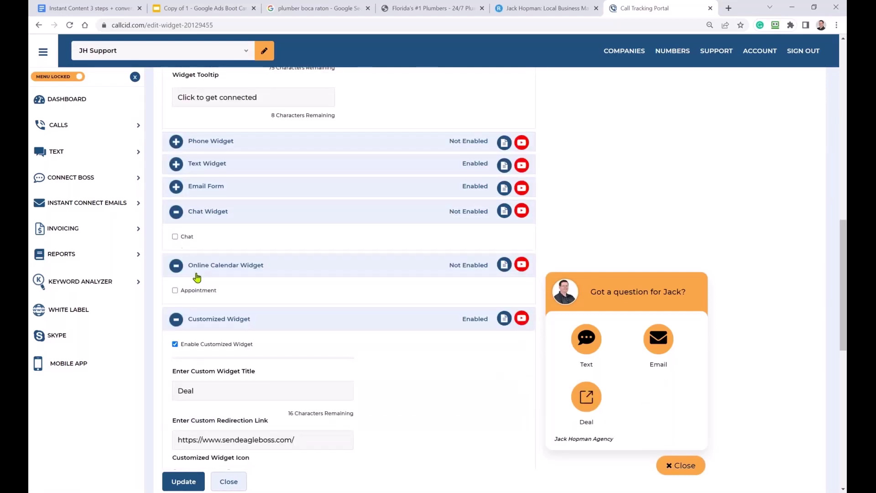
left_click(176, 291)
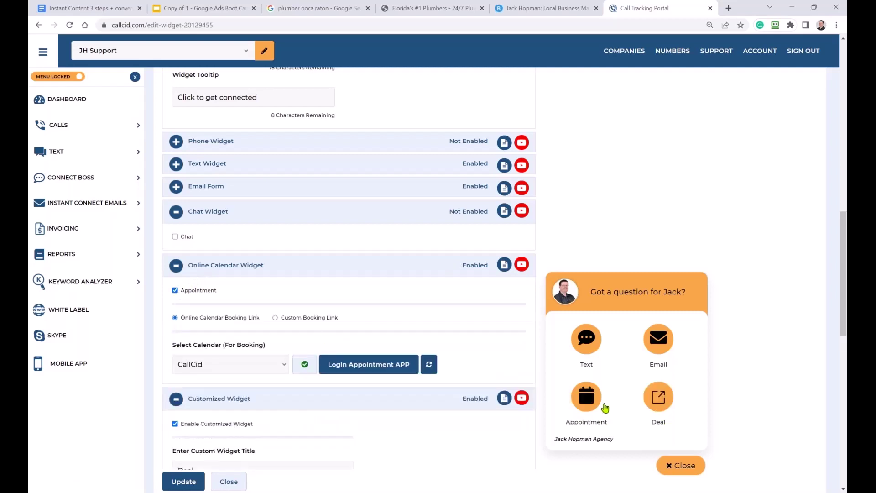
left_click(175, 291)
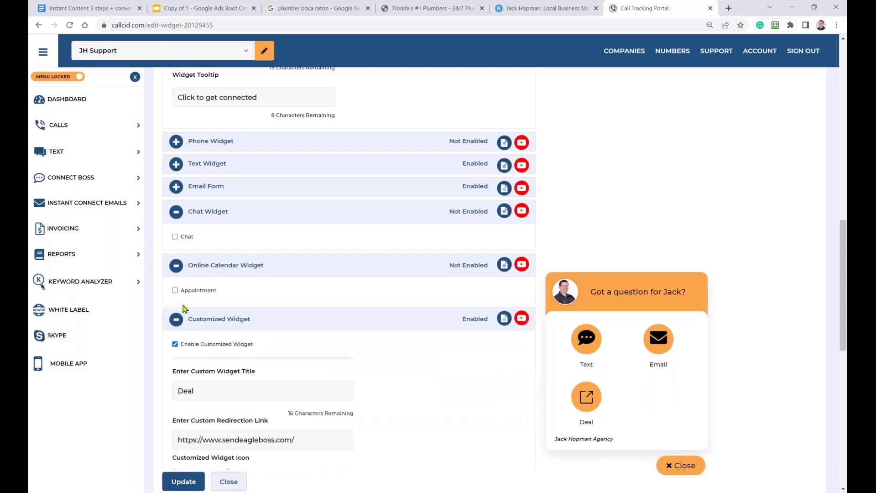
Examine the redirection link of the customized Deal widget and the widget's header settings
scroll(206, 320, "down", 2)
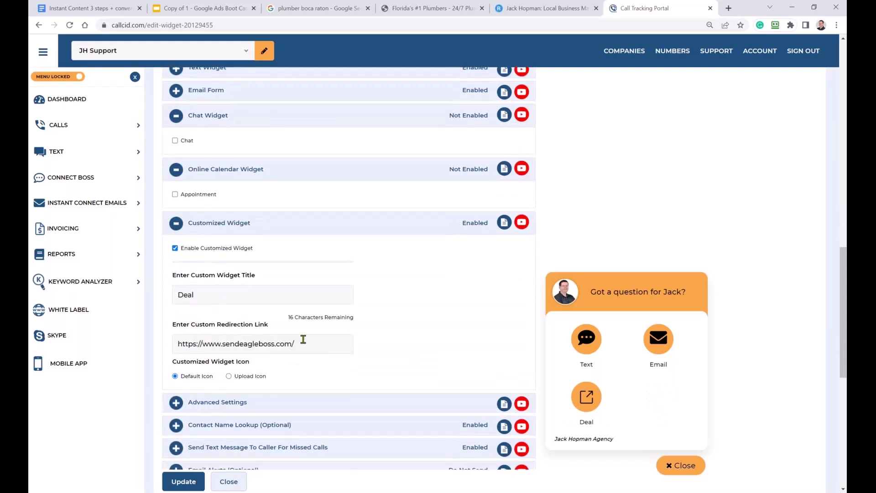
left_click_drag(297, 343, 183, 344)
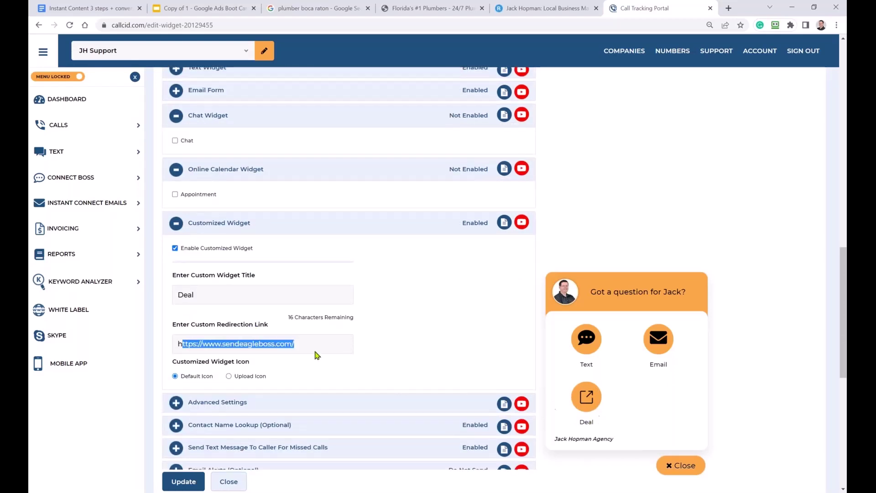
scroll(251, 329, "up", 10)
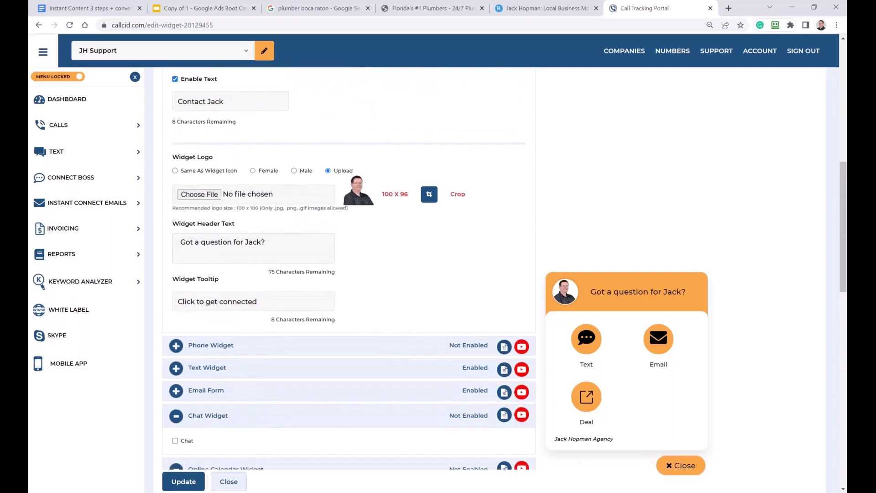
scroll(188, 280, "down", 8)
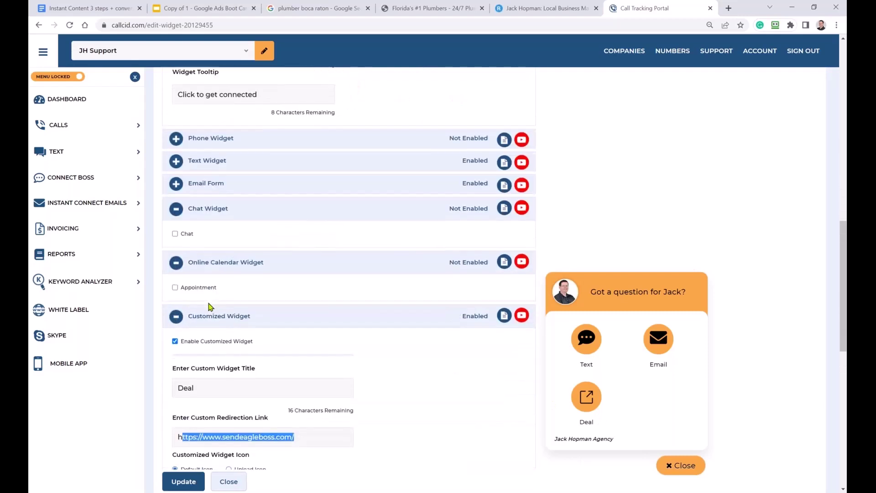
Collapse the Customized, Online Calendar and Chat Widget sections, and enable the Phone option in the Phone Widget settings
left_click(180, 274)
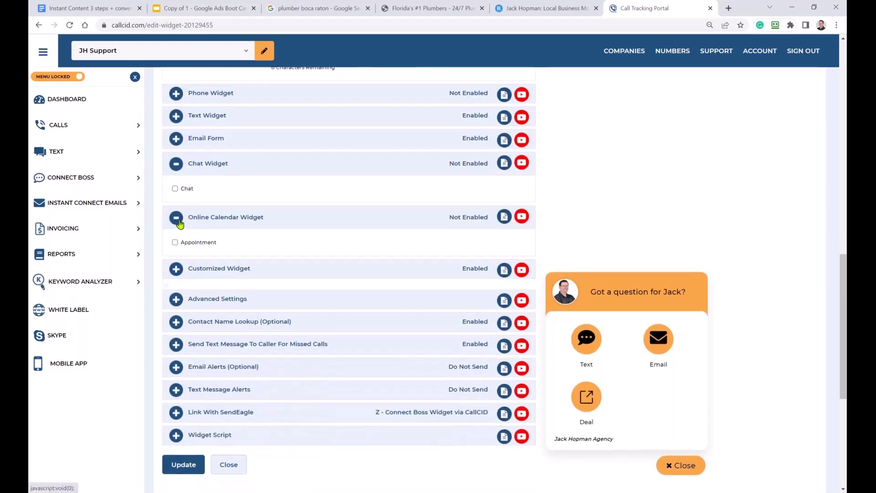
left_click(176, 162)
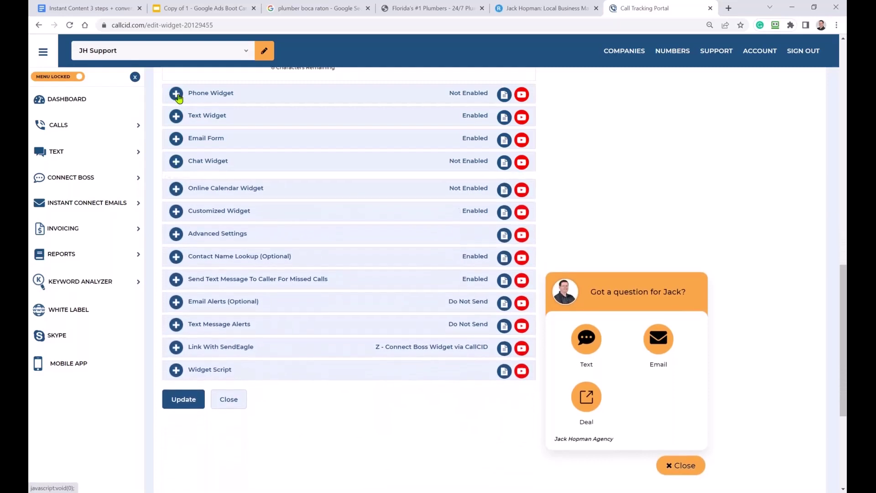
left_click(176, 94)
left_click(176, 120)
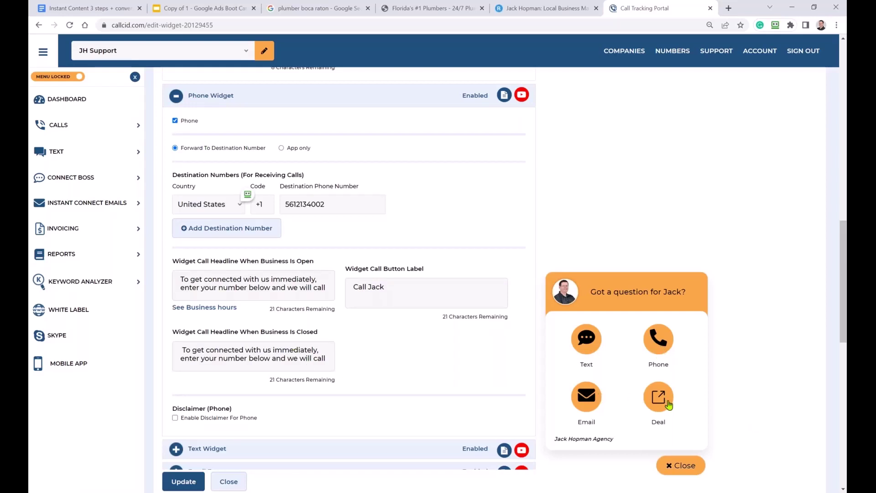
Disable the Customized Widget and enable the Appointment option of the Online Calendar Widget in its place
scroll(358, 381, "down", 6)
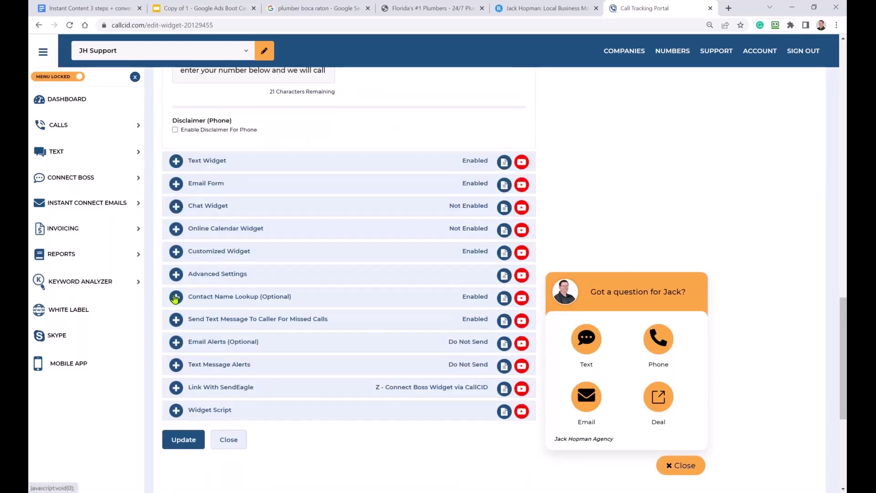
left_click(176, 252)
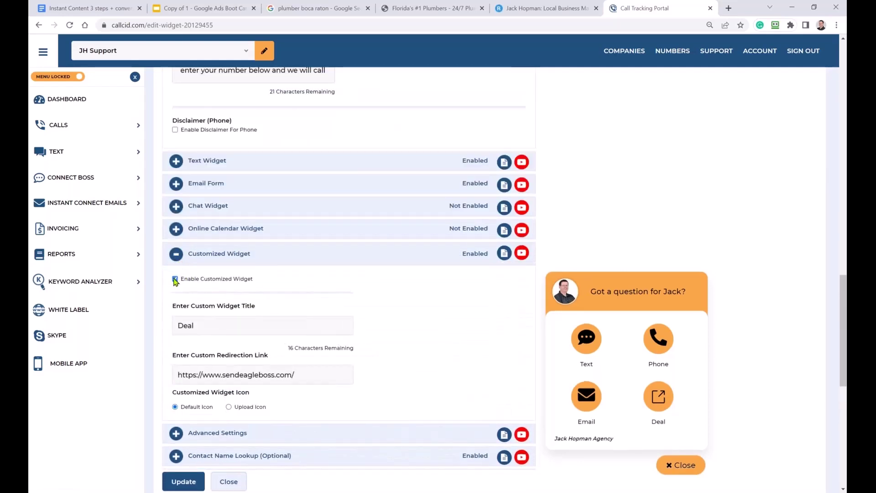
left_click(174, 278)
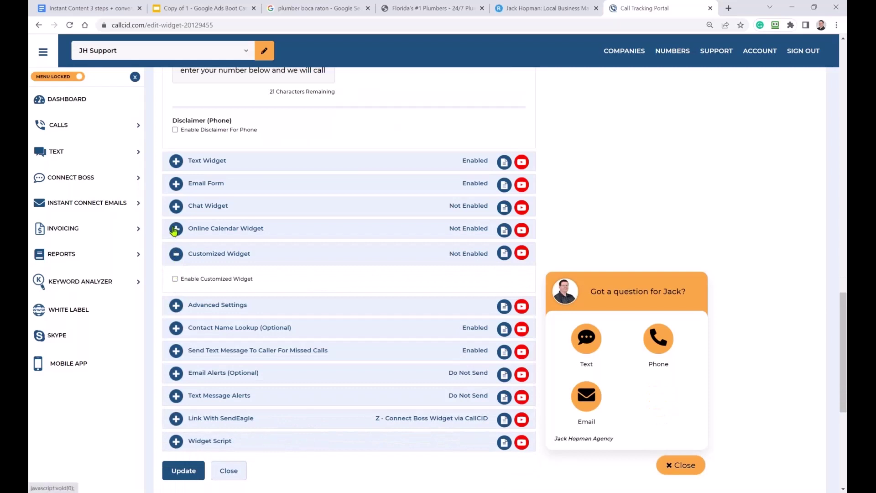
left_click(176, 229)
left_click(175, 256)
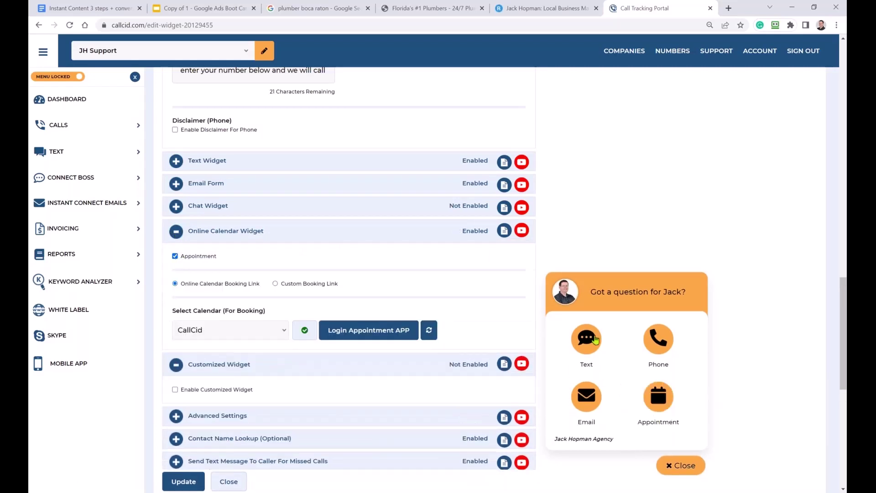
Set the Powered By text in the Advanced Settings to "Company ABC"
scroll(374, 456, "down", 3)
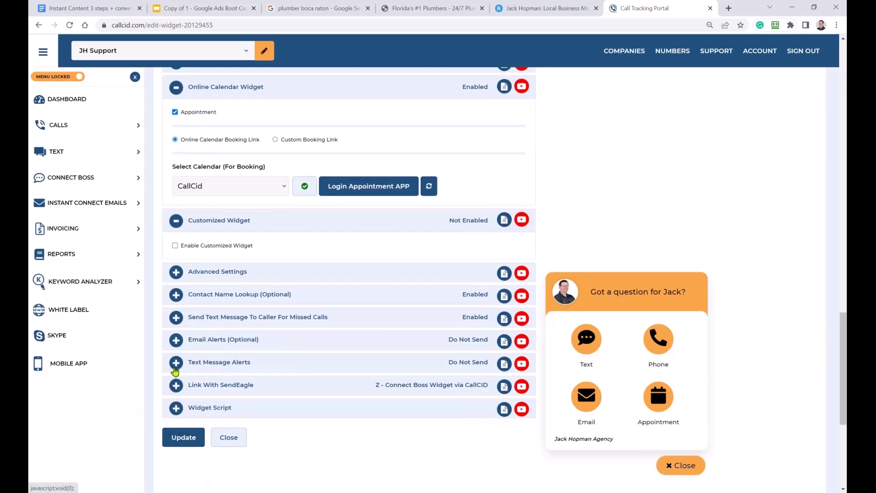
left_click(176, 273)
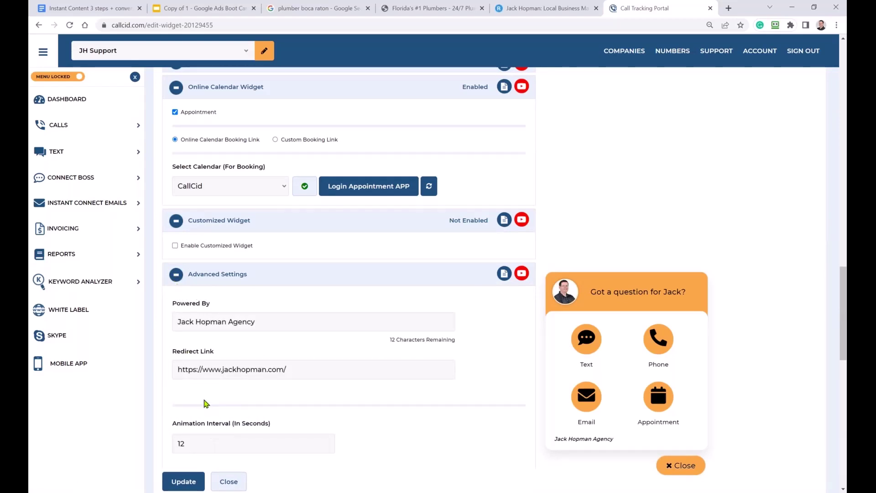
scroll(255, 358, "down", 4)
scroll(255, 359, "up", 3)
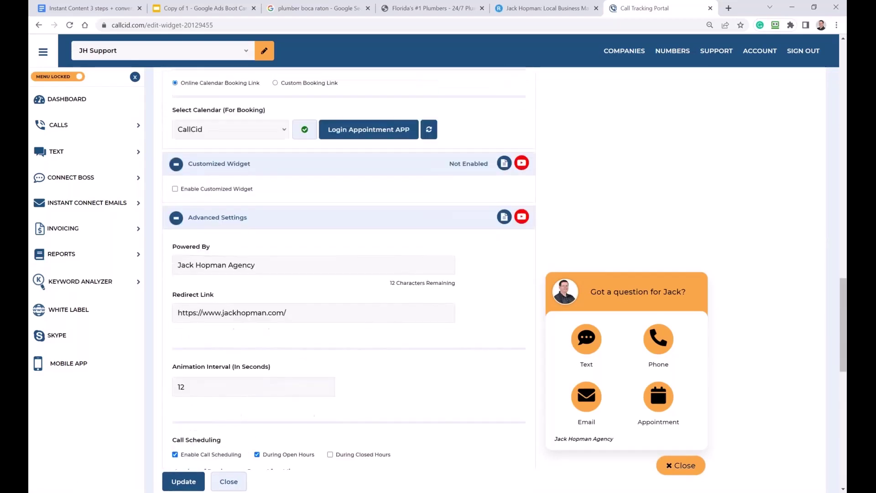
left_click_drag(259, 274, 163, 275)
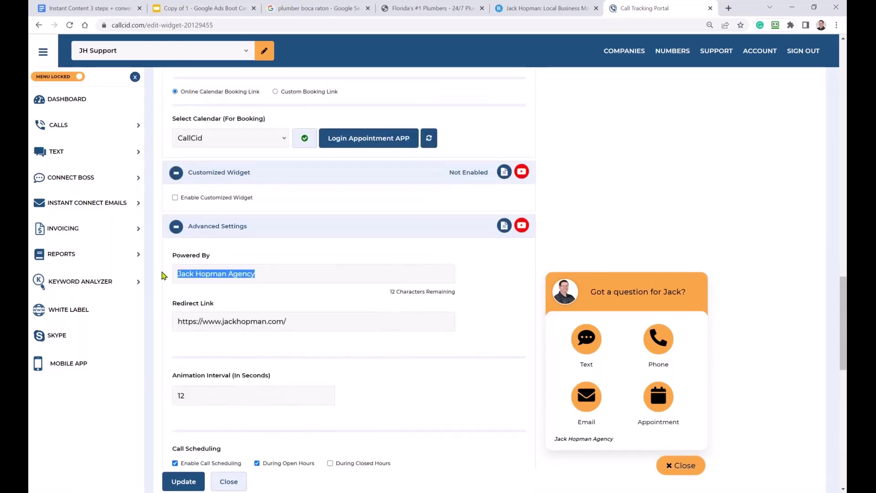
type("Company ABC")
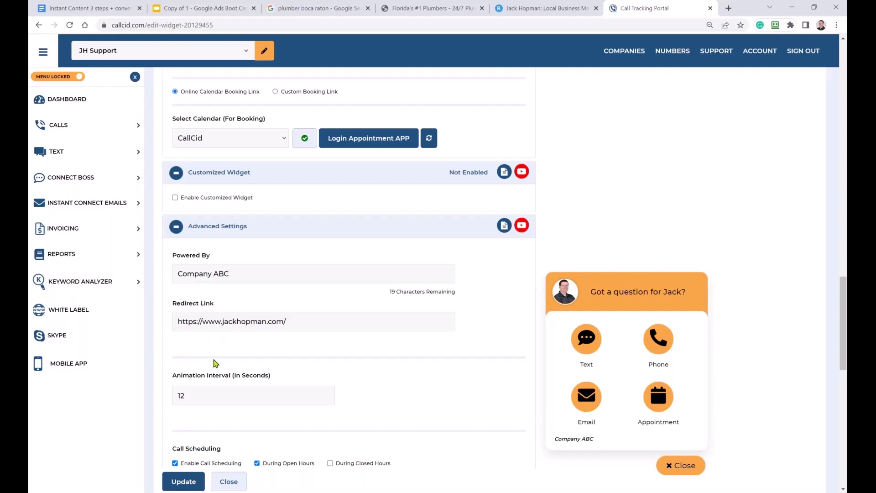
Collapse the Online Calendar Widget, Customized Widget and Advanced Settings sections of the widget configuration
scroll(211, 351, "up", 4)
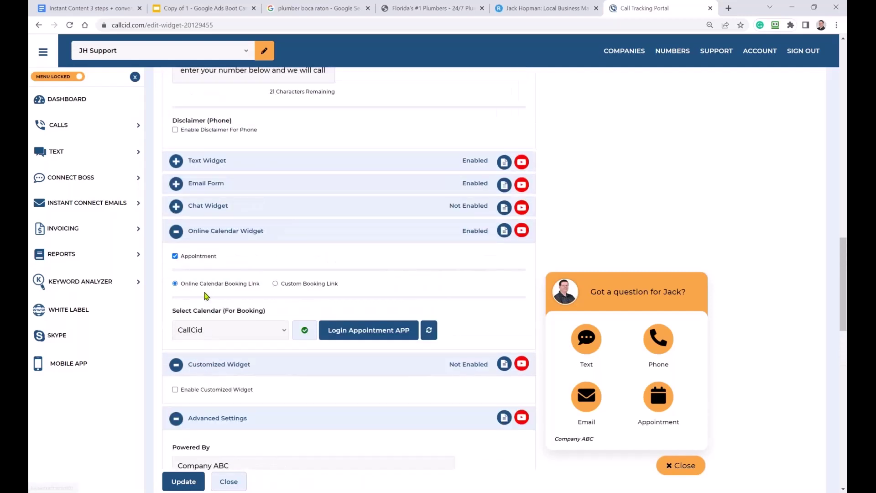
left_click(176, 232)
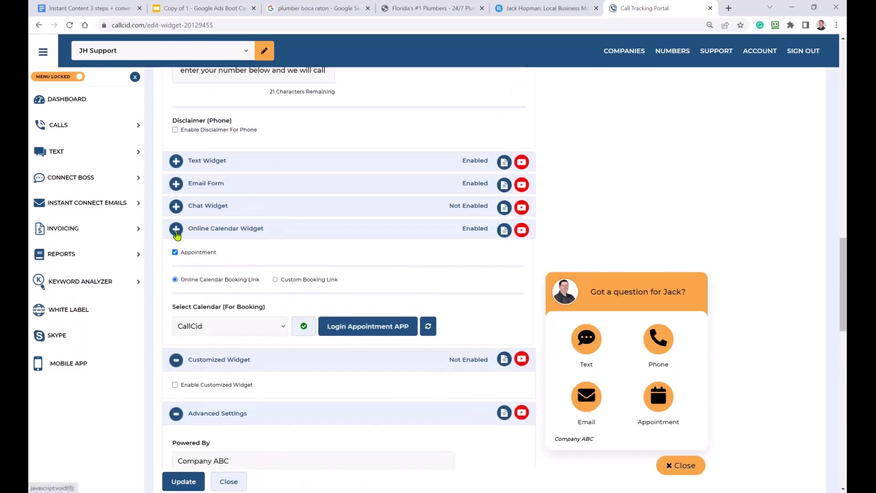
left_click(174, 256)
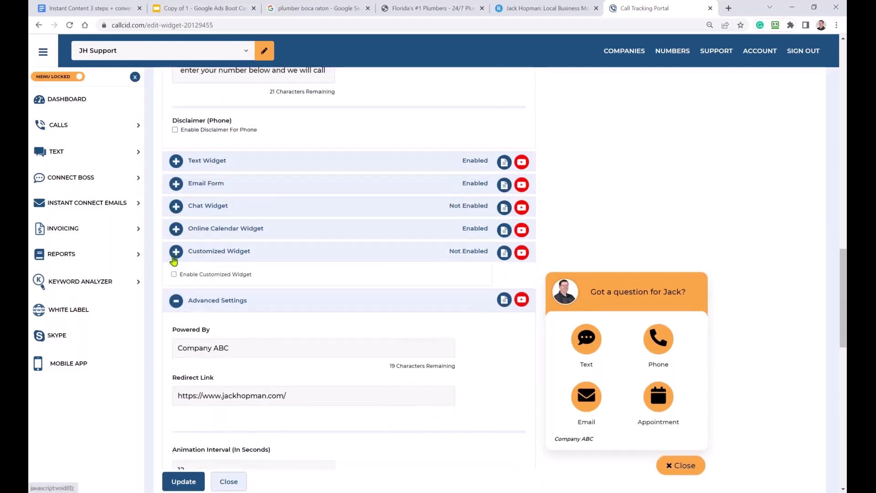
left_click(177, 283)
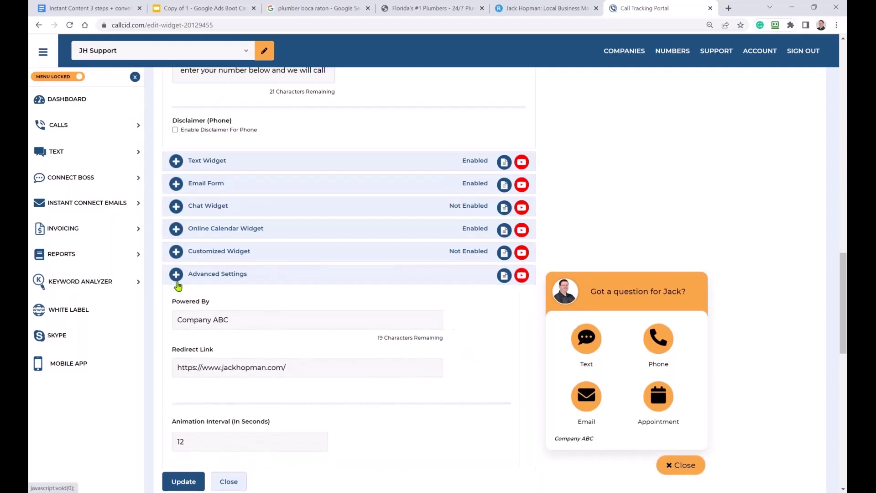
scroll(201, 324, "down", 1)
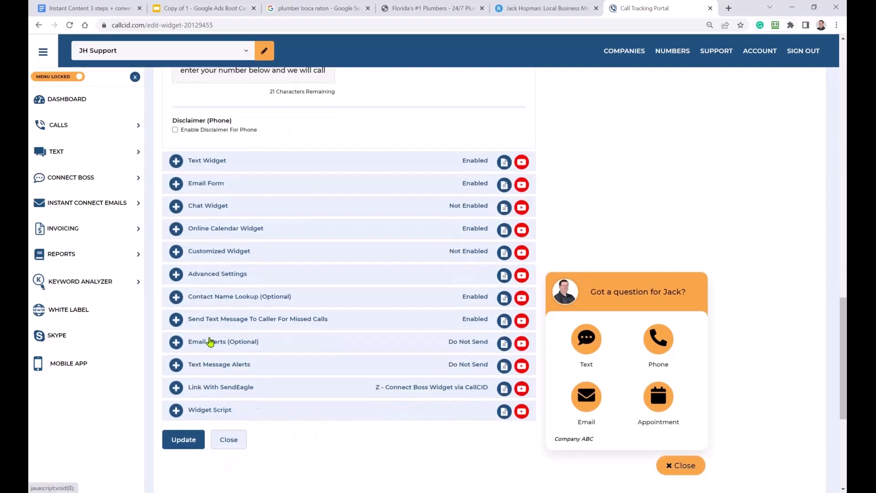
Enable the Customized Widget and set its custom title to "Coupon"
left_click(177, 254)
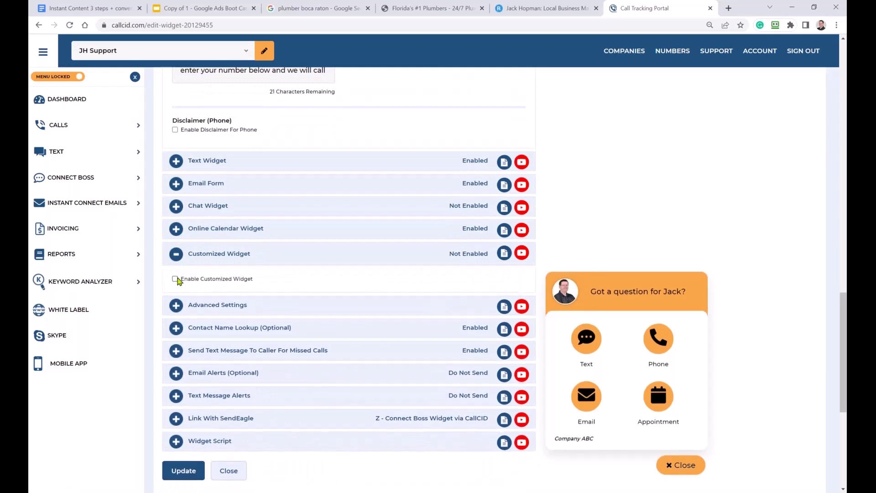
left_click(175, 278)
double_click(183, 325)
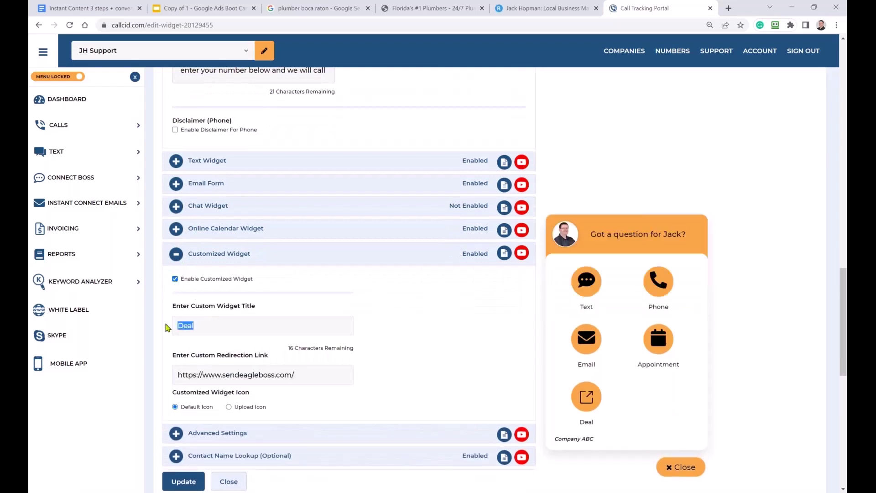
type("Coupon")
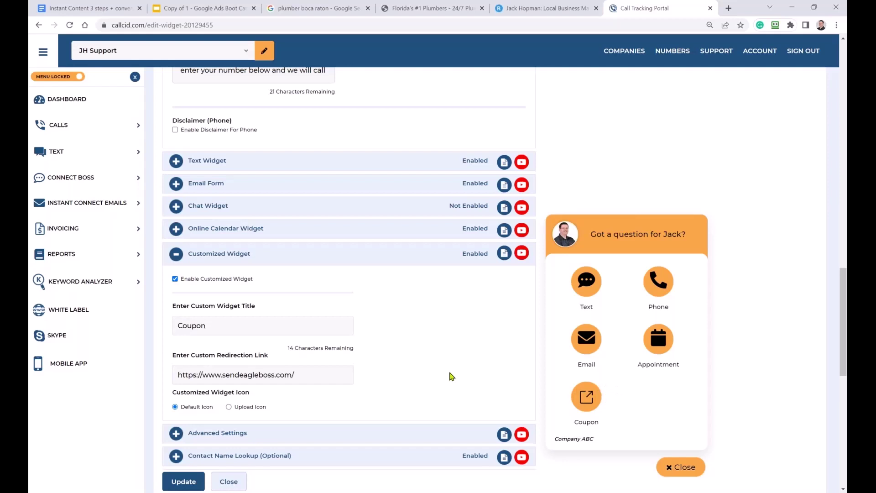
Try "Special Offer" as the custom title of the Customized Widget
left_click_drag(203, 325, 162, 328)
type("V")
key("BackSpace")
key("BackSpace")
key("BackSpace")
key("BackSpace")
key("BackSpace")
key("BackSpace")
type("C")
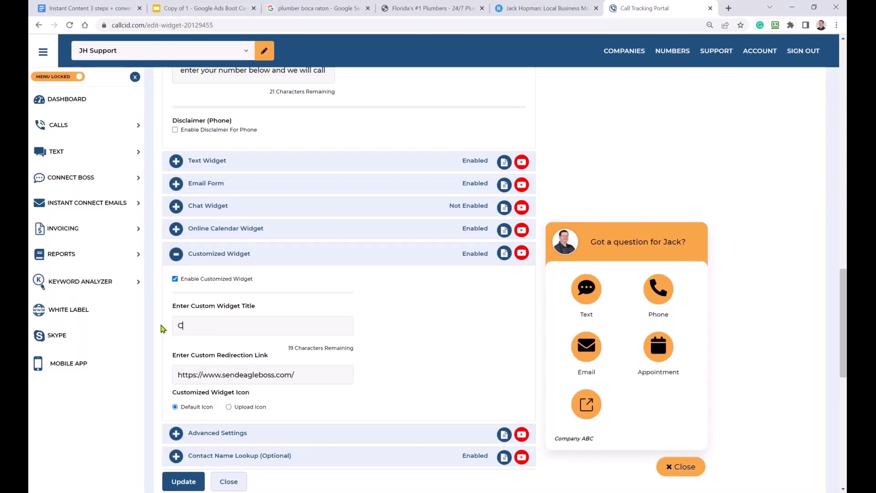
key("BackSpace")
type("Spe")
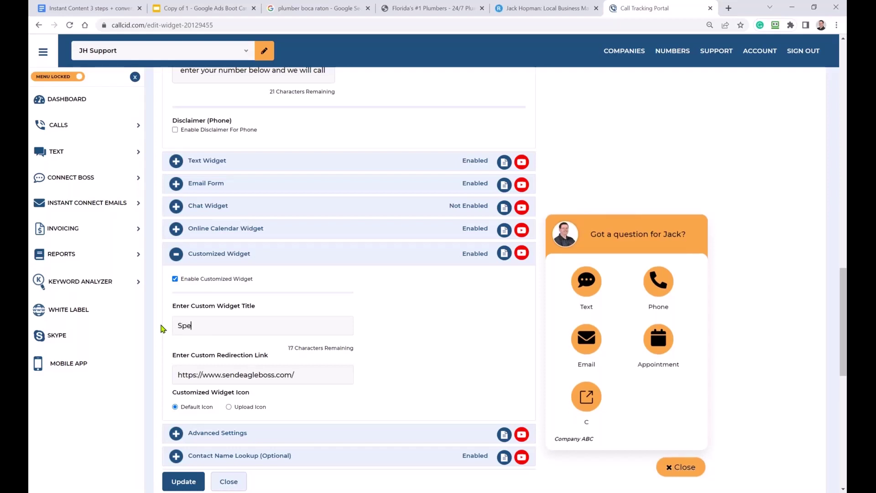
type("cial Offer")
Restore the Customized Widget's custom title to "Coupon"
left_click_drag(232, 324, 172, 325)
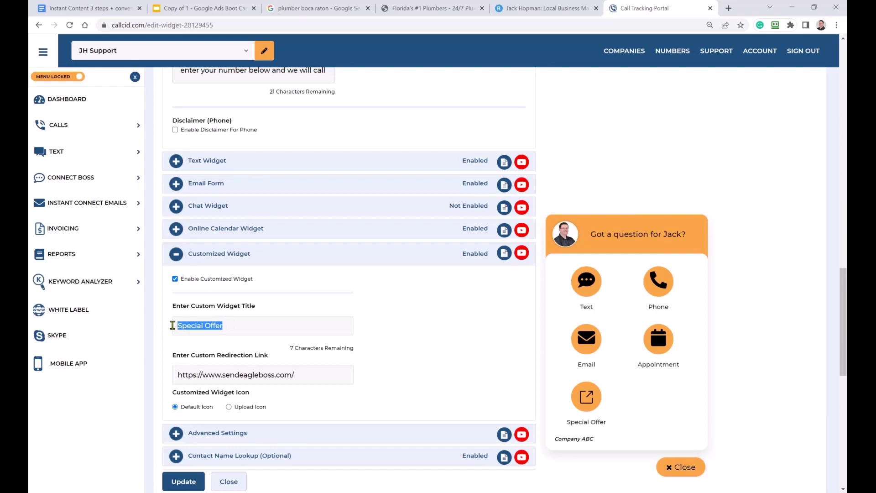
type("C")
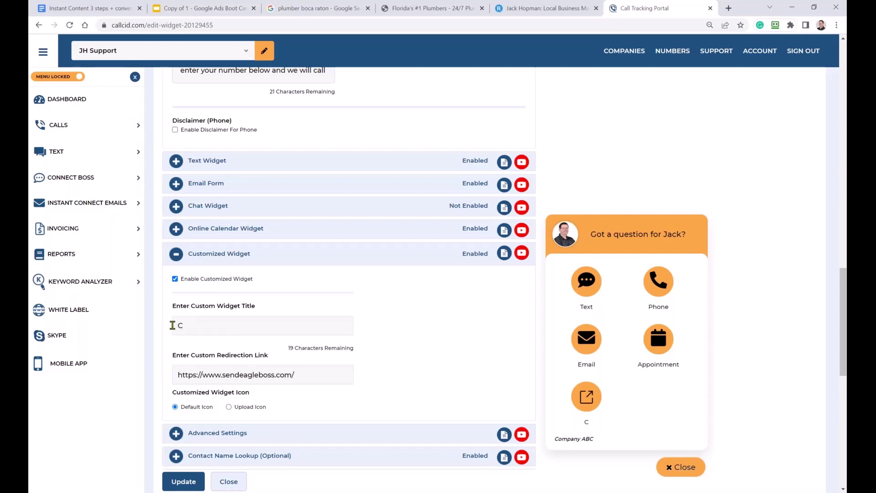
type("oupon")
Pick green #6aa84f as the Widget Background Color in the Basic Settings
scroll(204, 382, "up", 7)
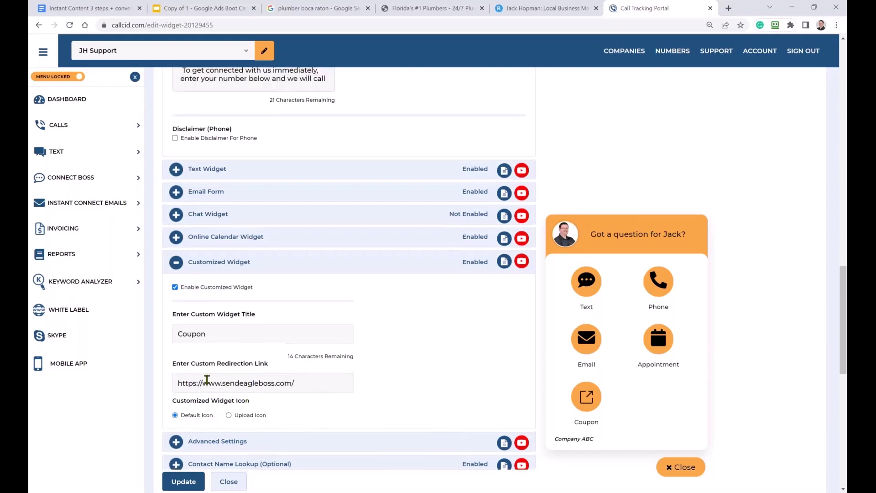
scroll(204, 382, "up", 10)
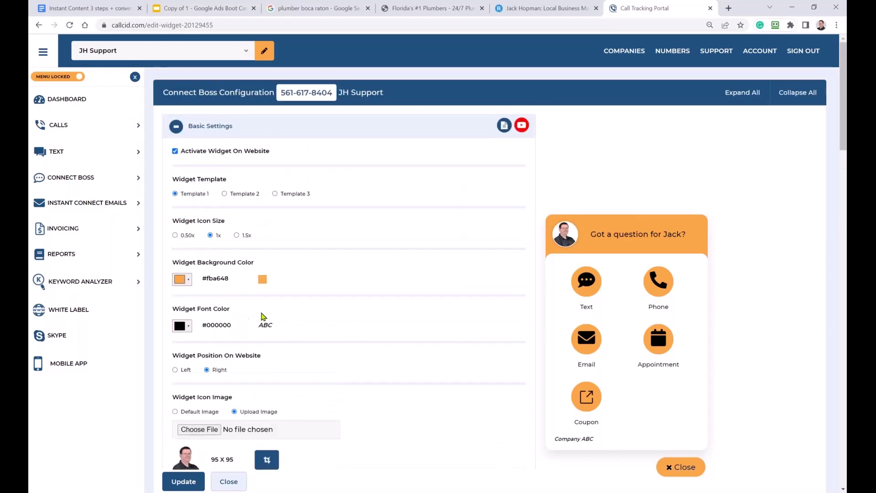
left_click(181, 280)
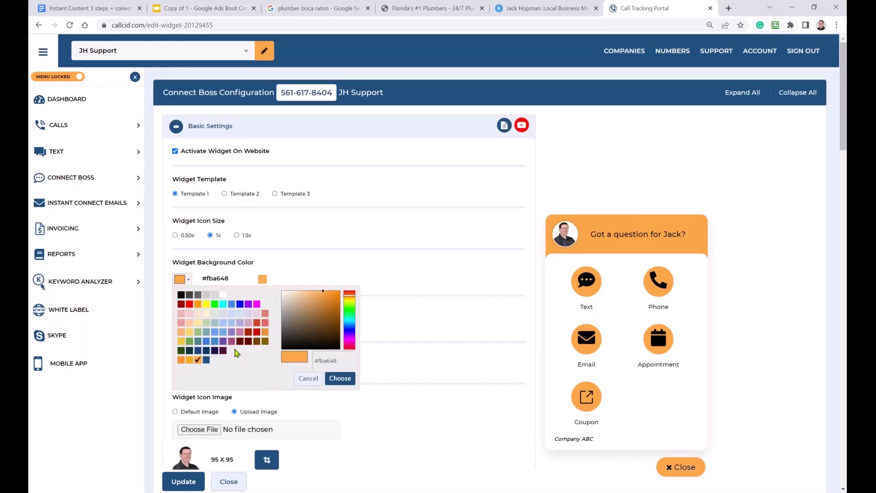
left_click(190, 341)
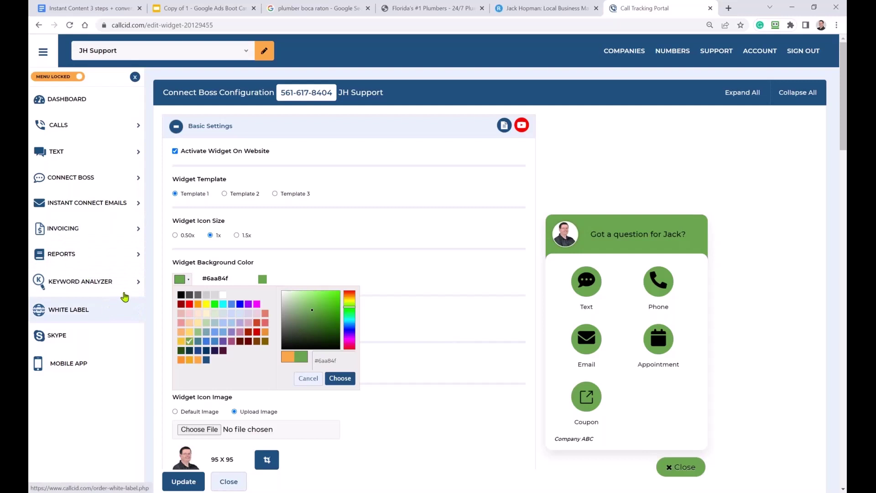
View the list of all companies and sort the active ones by login access
mouse_move(624, 51)
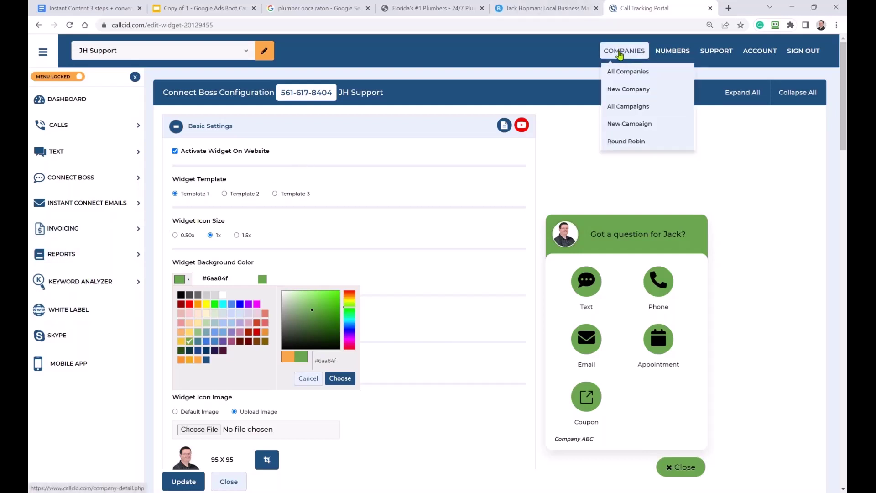
left_click(620, 69)
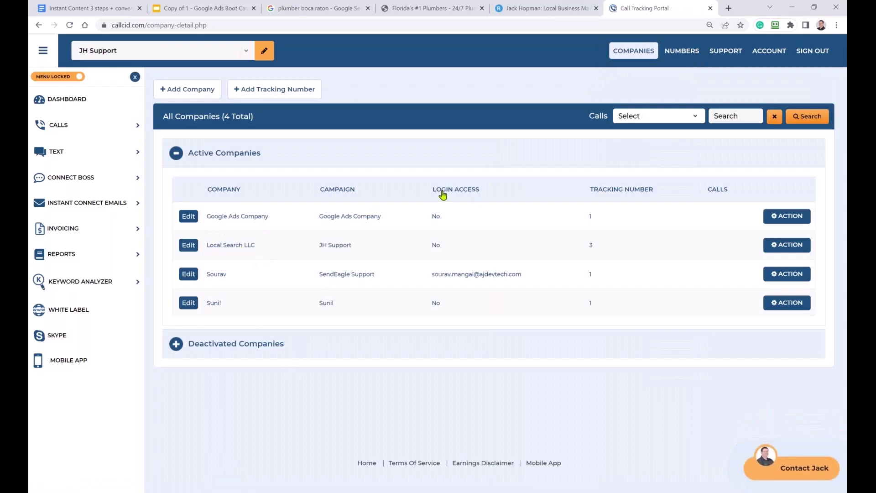
left_click(462, 194)
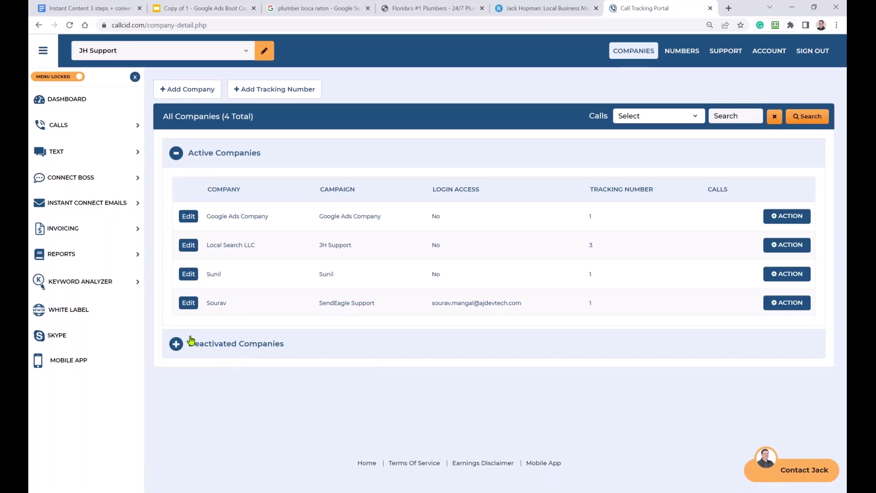
Copy the Multi Channel Leads Widget's product buy URL from the Connect Boss Agency Manager and load it in a new browser tab
left_click(82, 178)
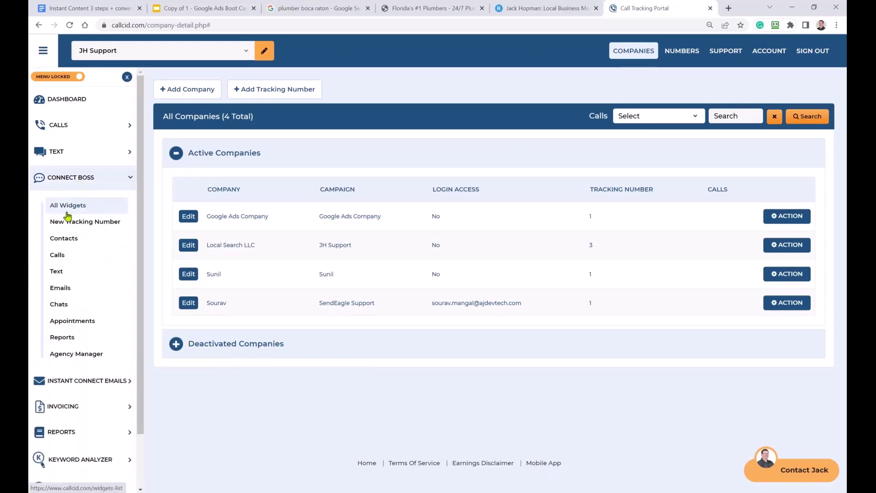
left_click(68, 355)
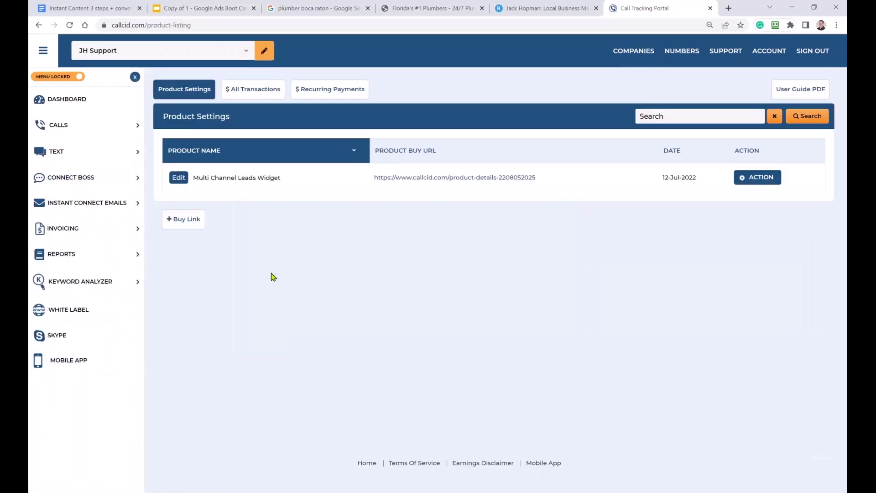
left_click_drag(536, 177, 371, 178)
key("ctrl+c")
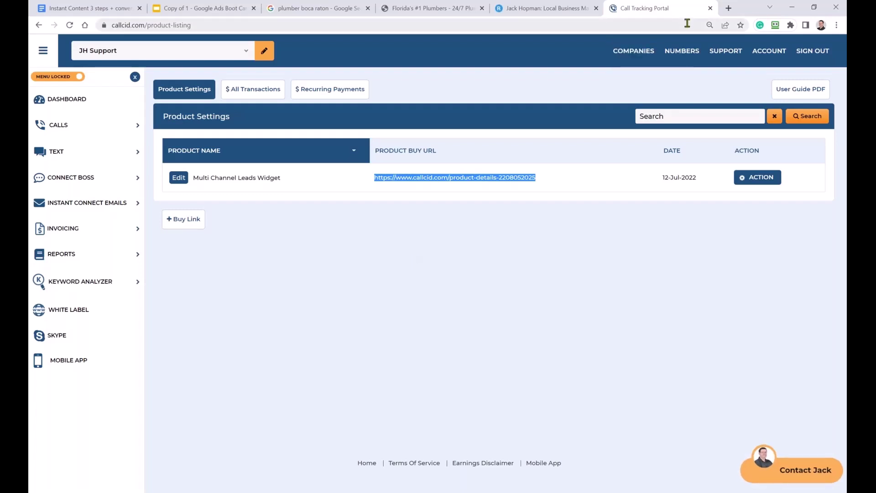
left_click(727, 9)
key("ctrl+v")
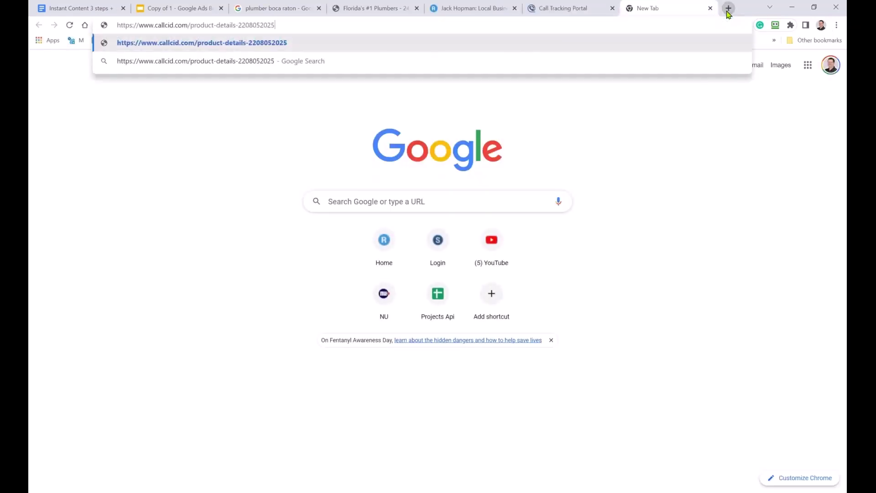
key("Return")
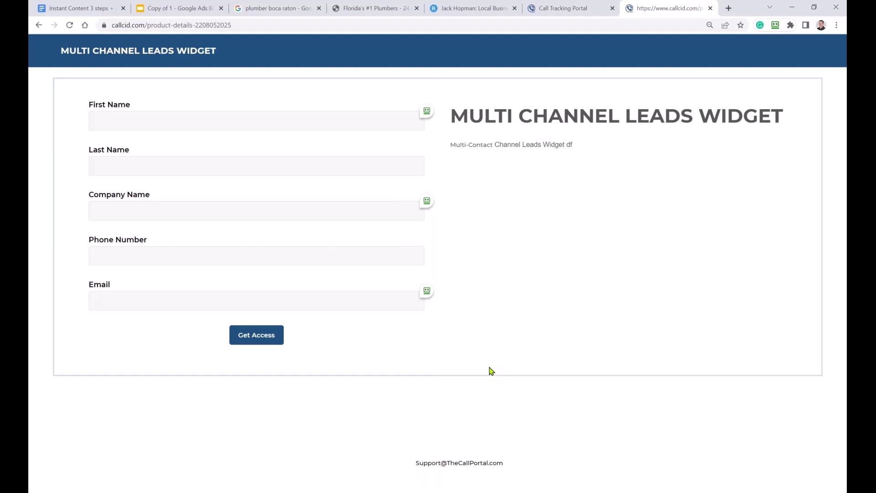
Return to the Call Tracking Portal's list of all Connect Boss widgets and start deactivating the JH Support widget, then cancel the request
left_click(560, 8)
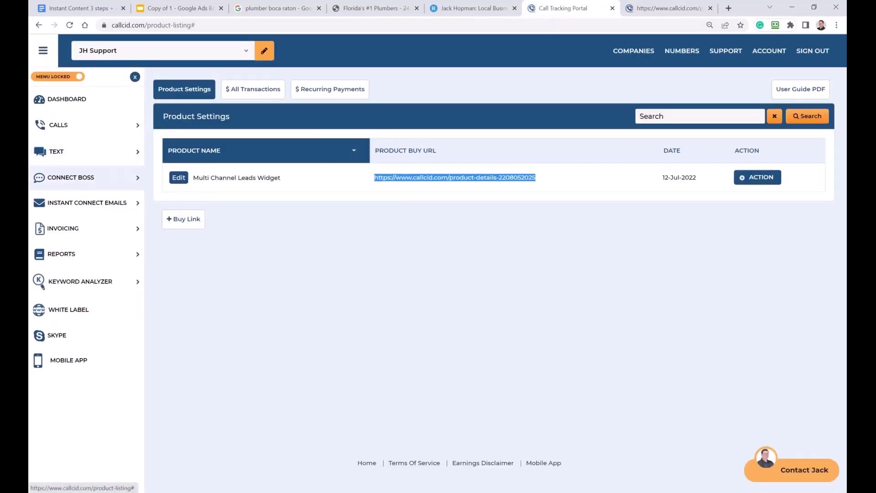
left_click(73, 178)
left_click(106, 207)
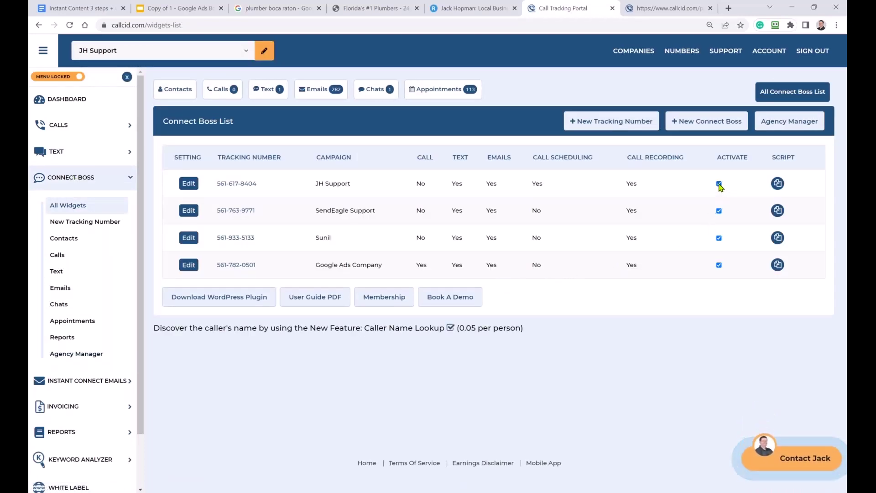
left_click(719, 184)
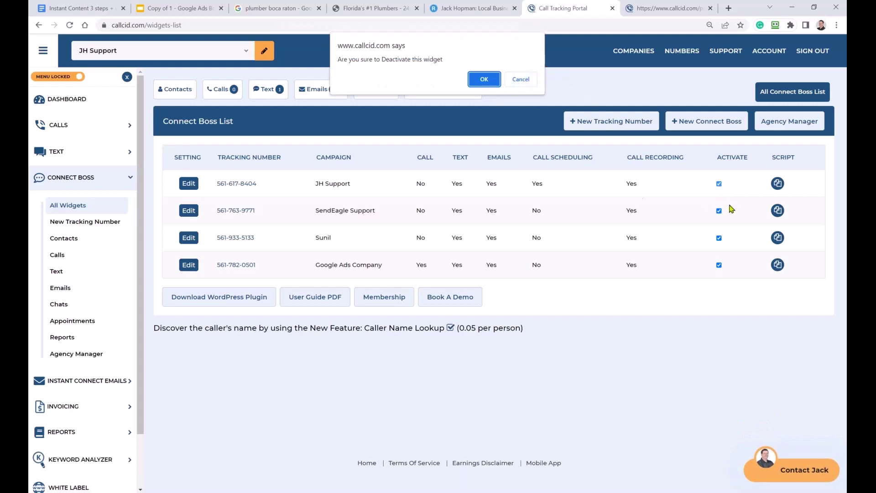
left_click(521, 79)
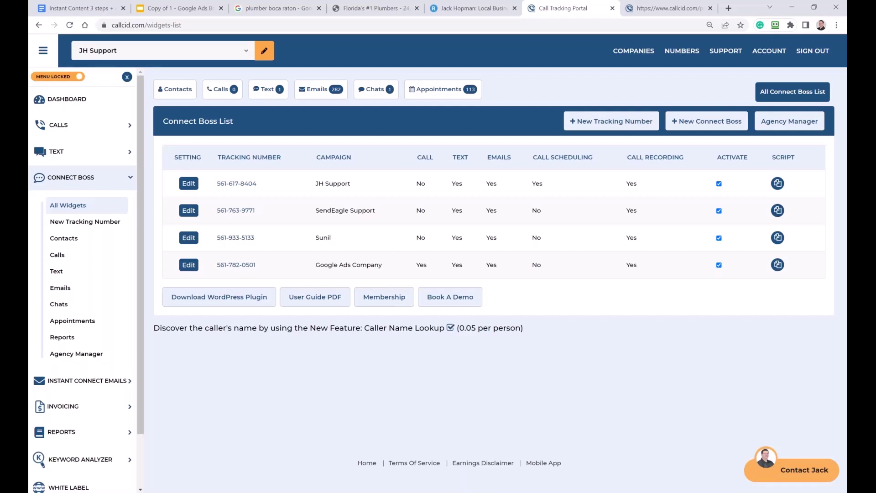
Load connectboss.com in a new browser tab and highlight the word Appointment in the visitors' contact preferences list
left_click(728, 8)
type("co")
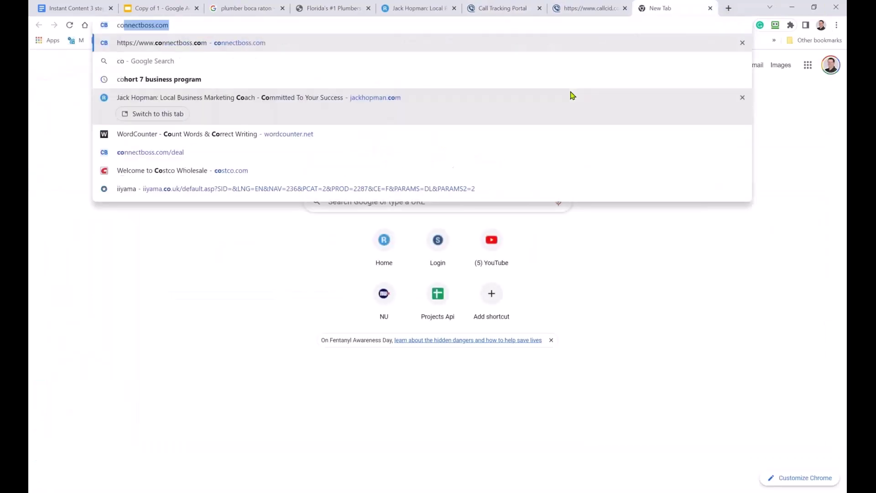
key("Return")
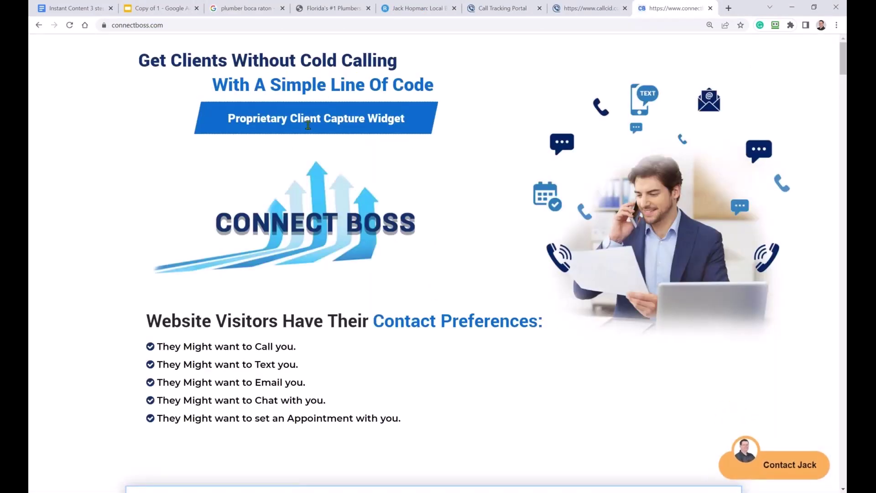
scroll(314, 146, "down", 3)
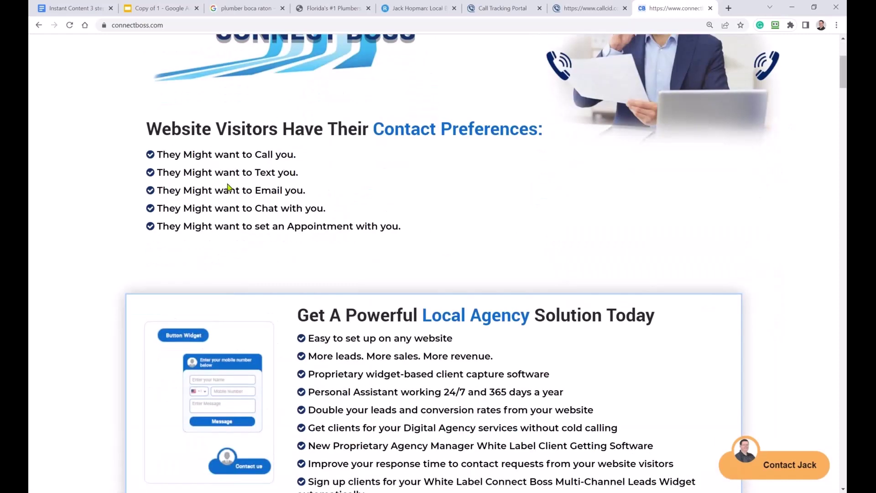
left_click_drag(285, 227, 357, 228)
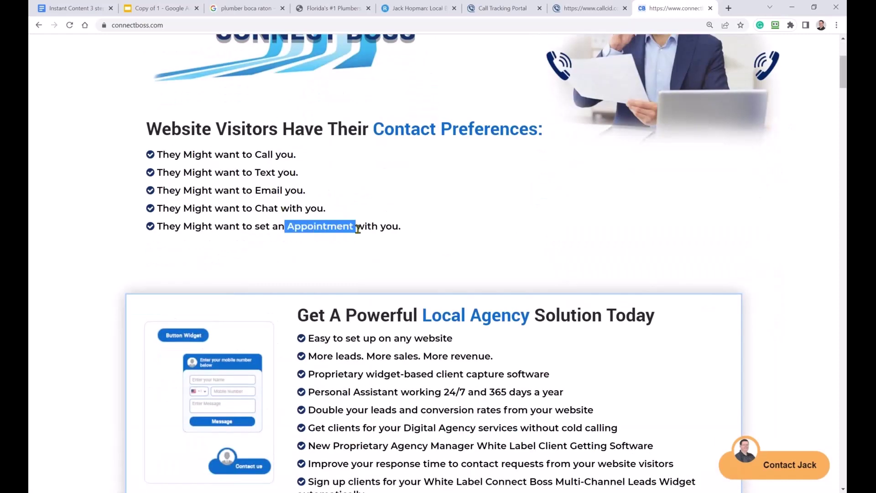
Read through the Connect Boss sales page, from the local agency solution features to the text messaging and email benefits
scroll(321, 222, "down", 3)
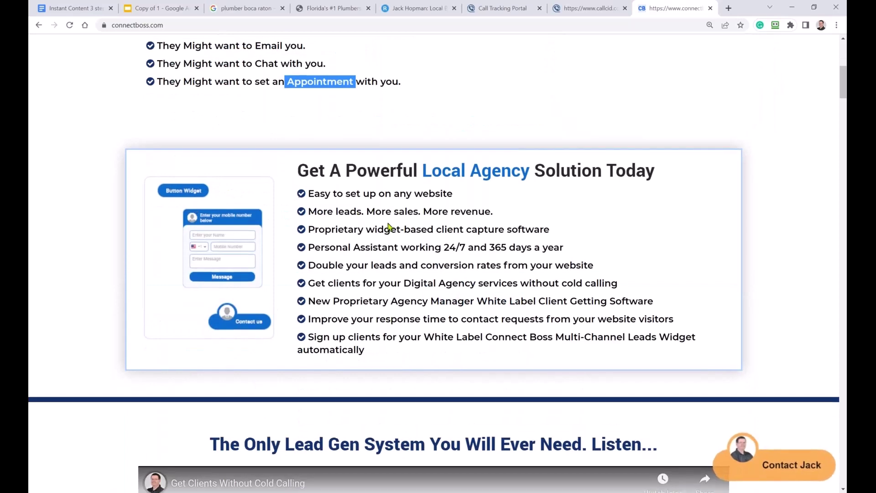
scroll(390, 215, "down", 10)
scroll(390, 215, "down", 5)
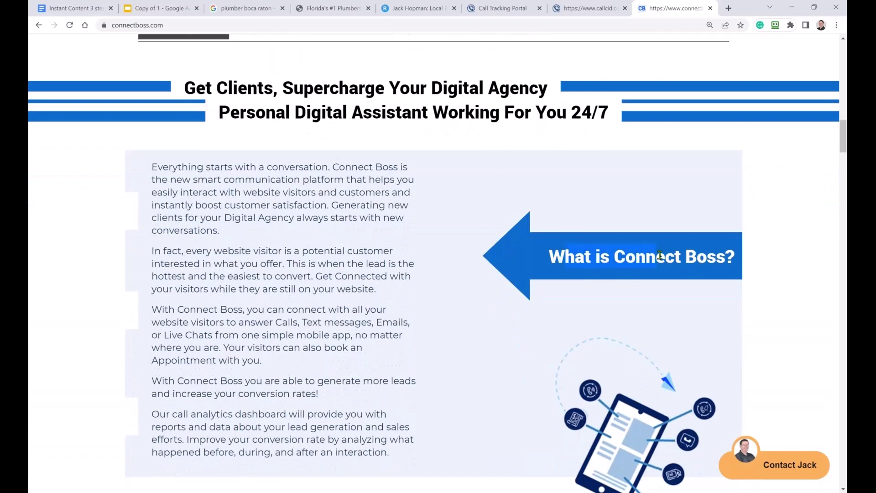
scroll(565, 251, "down", 7)
scroll(514, 247, "down", 8)
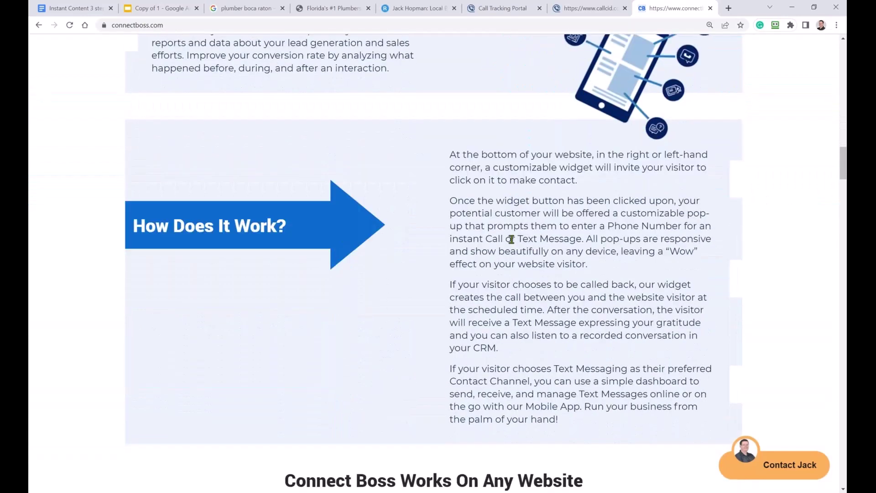
scroll(511, 238, "down", 12)
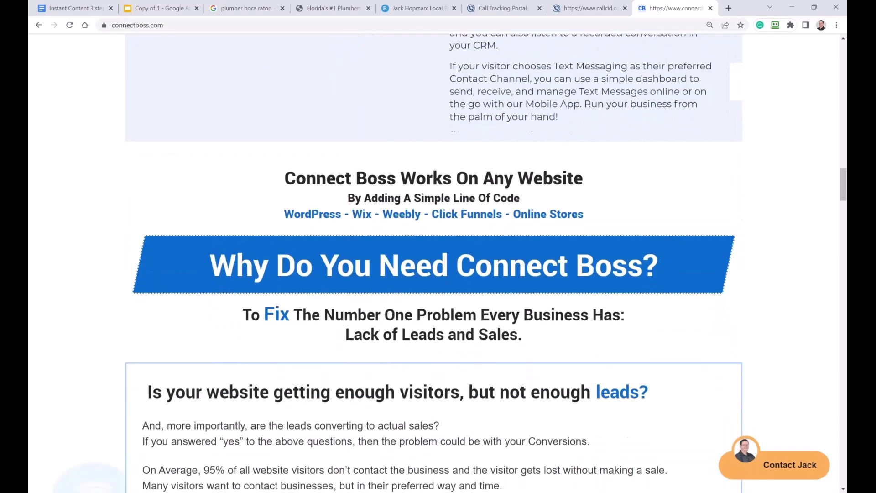
scroll(513, 240, "down", 8)
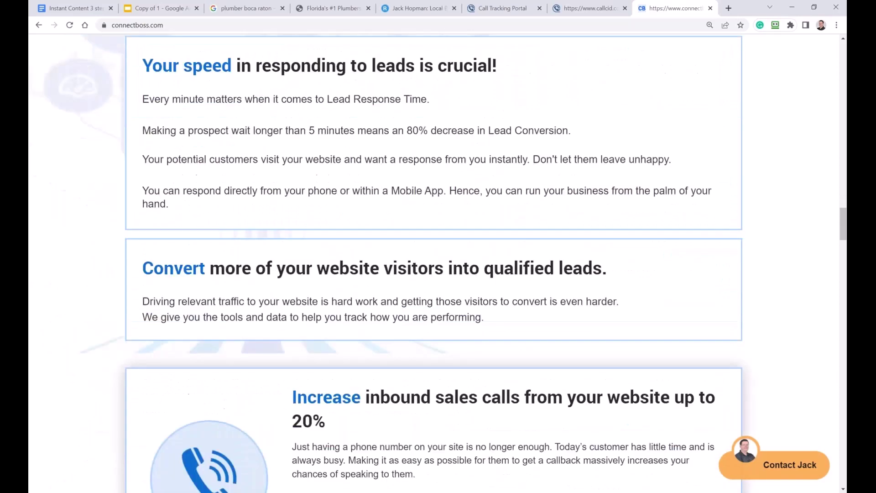
scroll(513, 237, "down", 5)
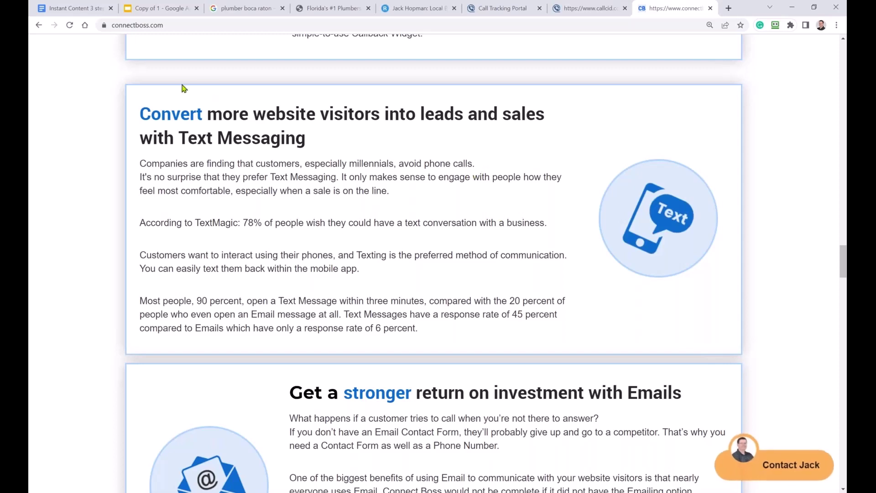
Review the Instant-Connect conversation slide in Google Slides and the three steps and conversation script in the Google Docs file
left_click(153, 9)
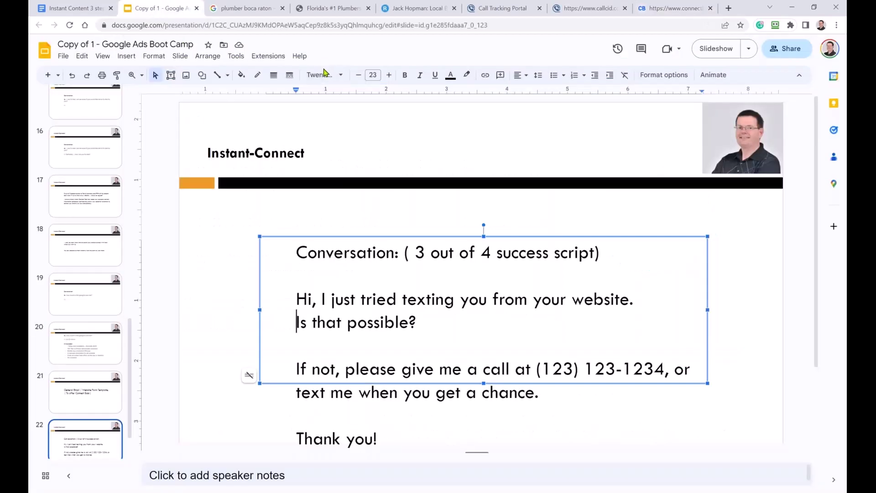
left_click(289, 153)
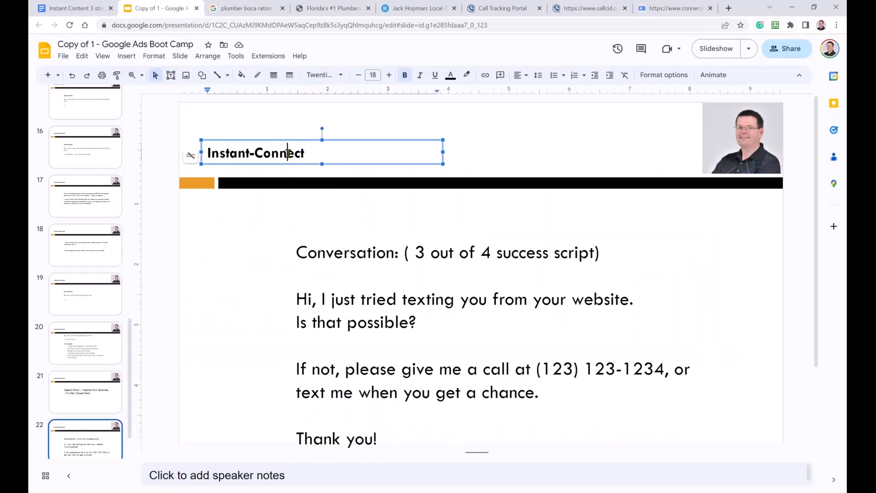
left_click(71, 8)
scroll(273, 182, "up", 20)
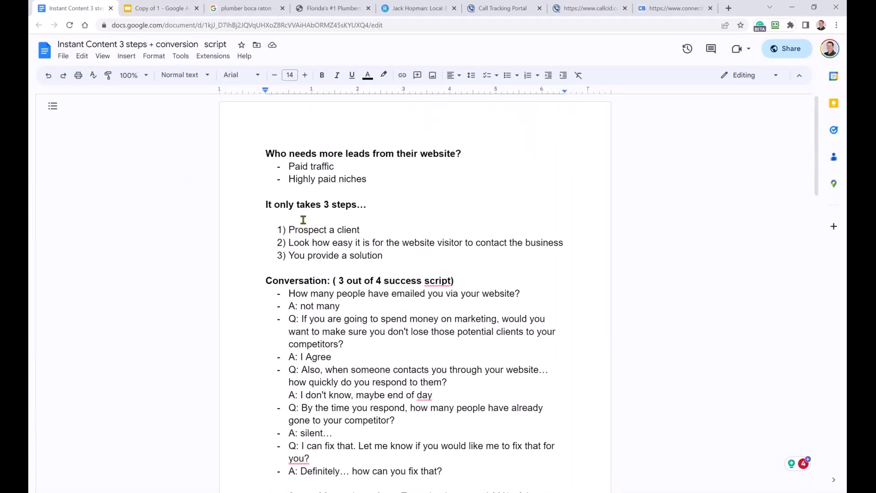
scroll(303, 219, "down", 3)
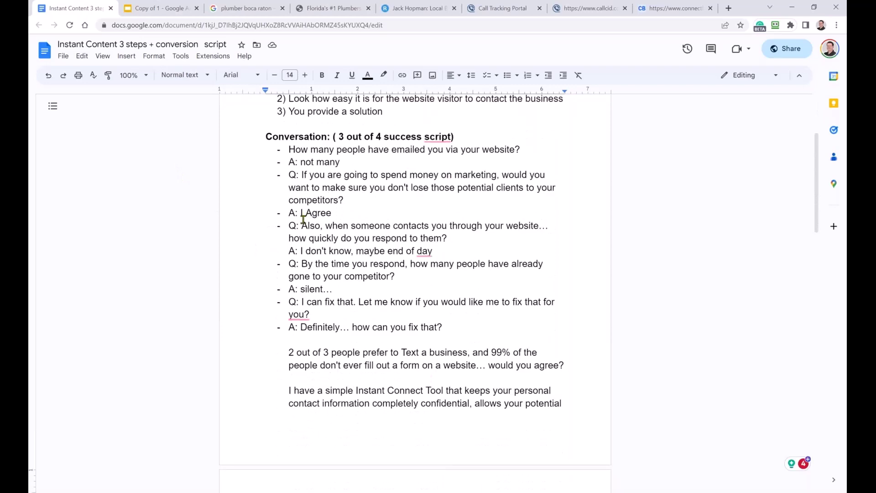
scroll(303, 220, "up", 3)
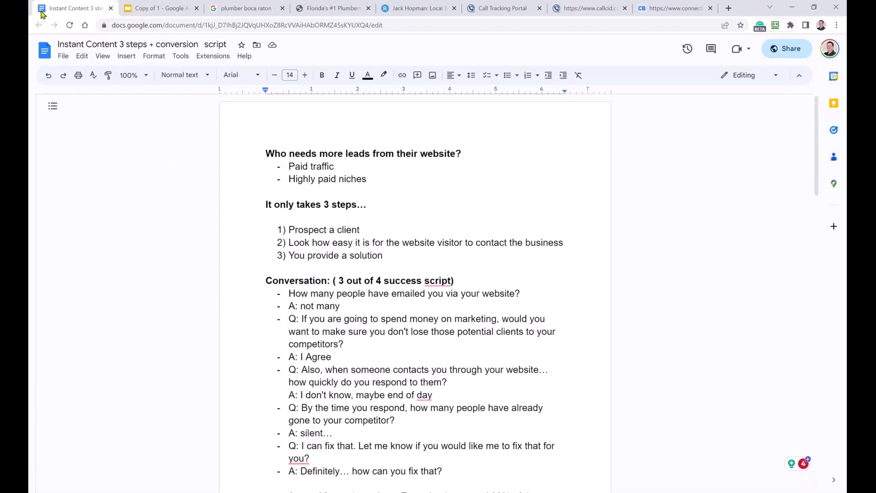
left_click(170, 10)
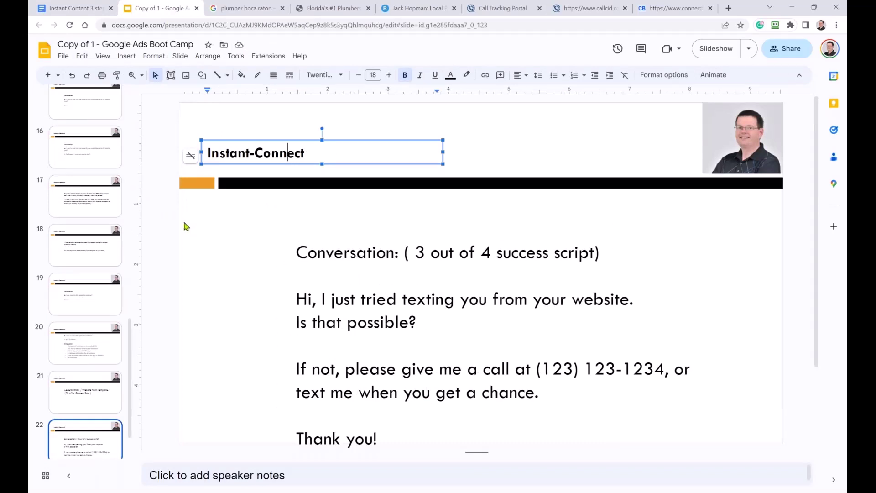
left_click(75, 10)
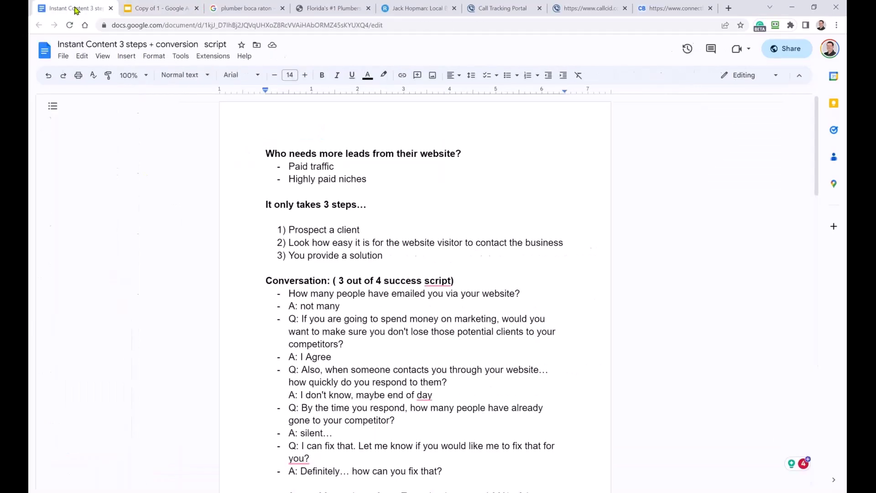
Copy the Connect Boss website address and paste it below the final divider line in the Instant Content 3 steps + conversion script document
left_click(650, 10)
left_click(157, 25)
key("ctrl+c")
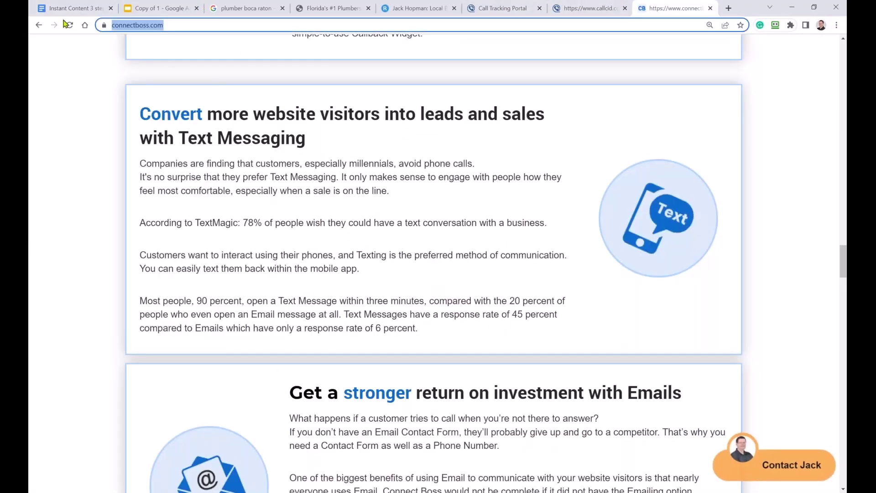
left_click(70, 8)
scroll(348, 305, "down", 15)
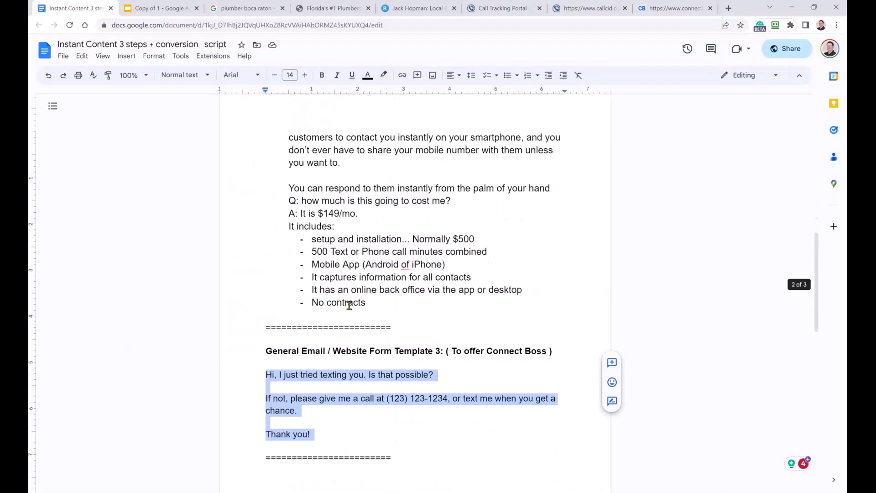
scroll(349, 304, "down", 6)
left_click(404, 172)
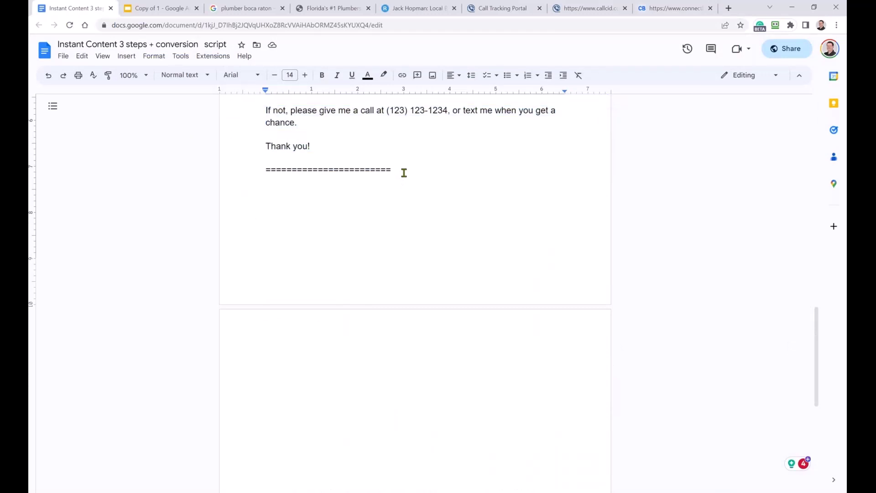
key("Return")
key("Return")
key("ctrl+v")
key("Return")
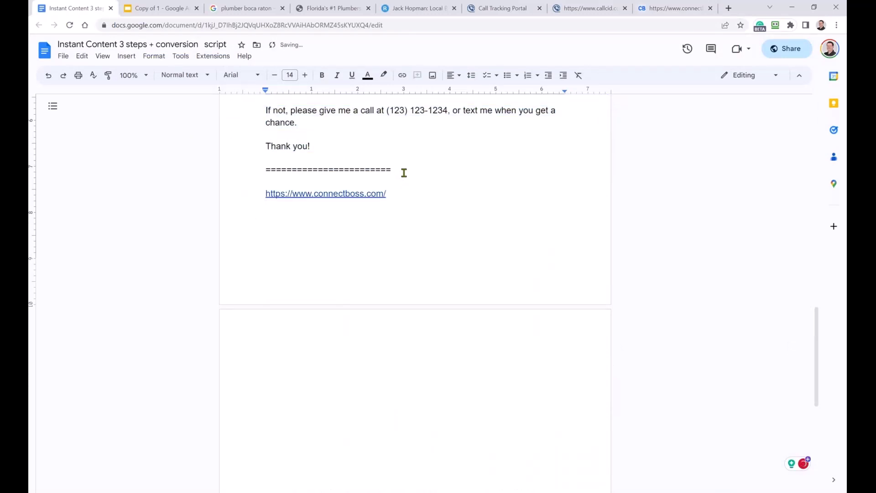
scroll(406, 181, "up", 1)
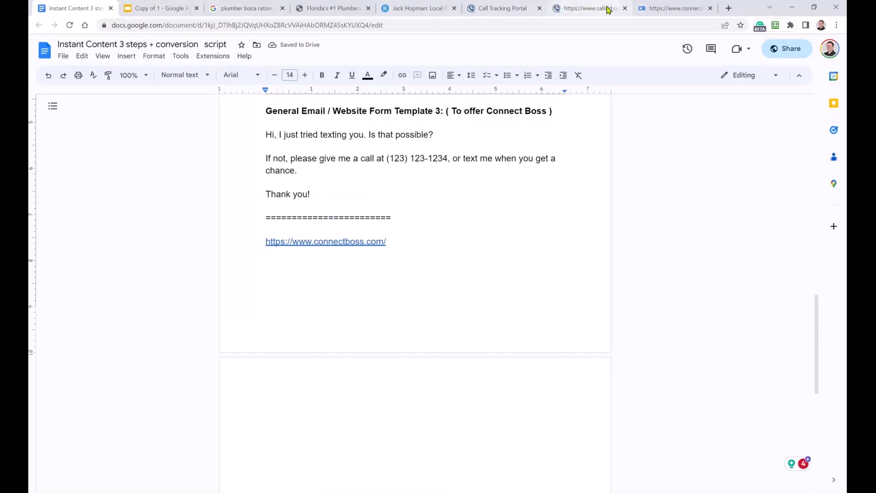
Open the JH Support widget's configuration in the Call Tracking Portal and enable the Phone option in the Phone Widget section
left_click(585, 8)
left_click(502, 8)
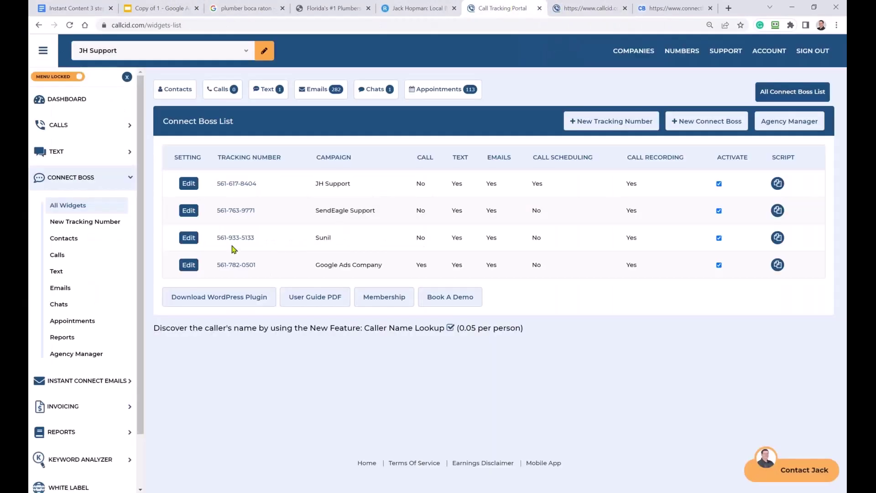
left_click(188, 183)
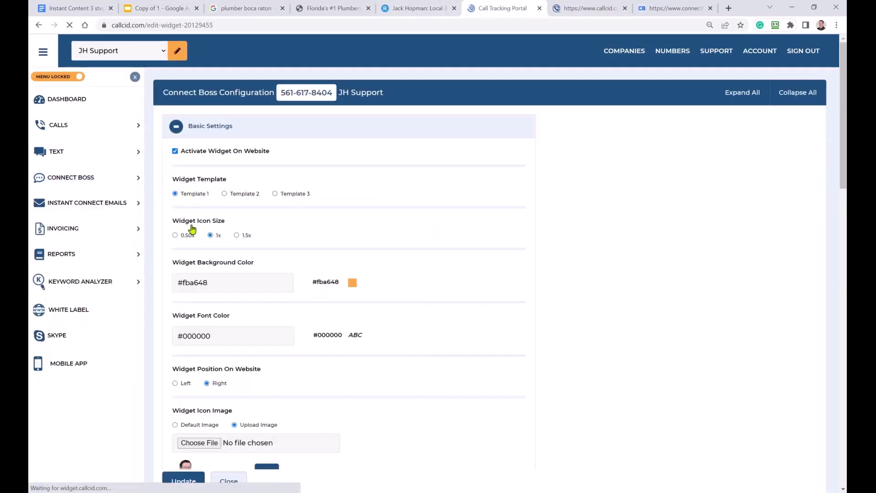
scroll(212, 324, "down", 13)
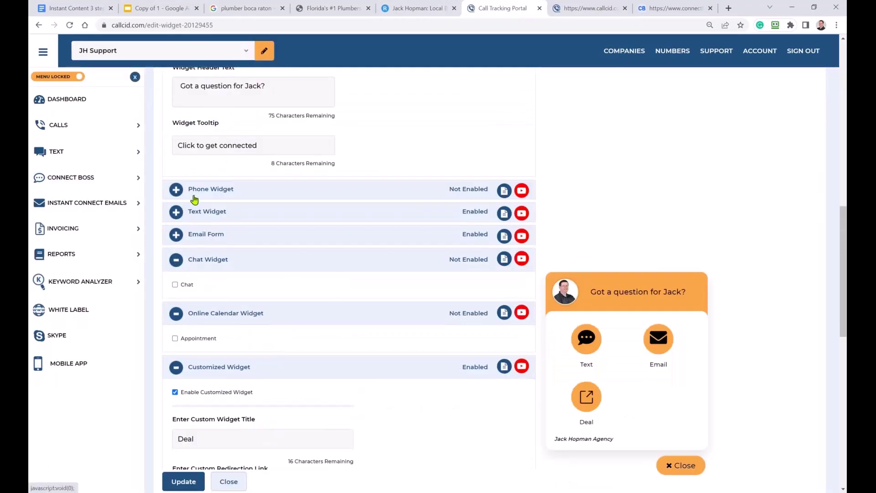
left_click(176, 190)
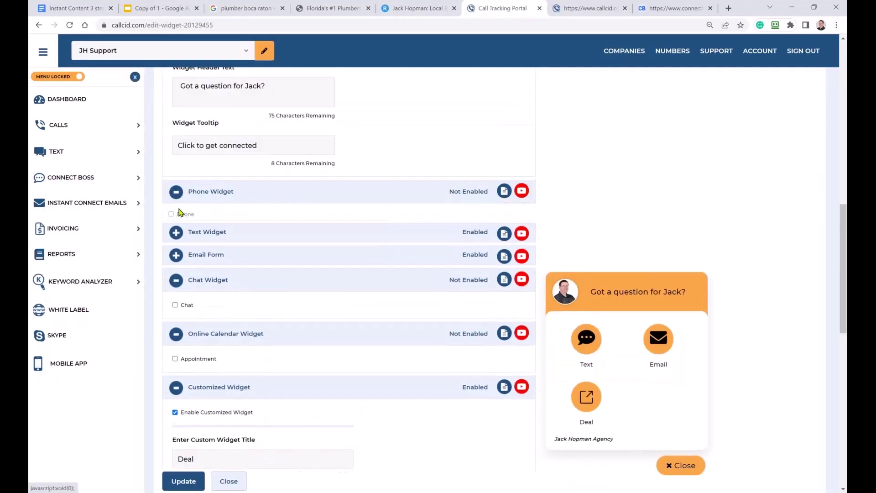
left_click(175, 216)
scroll(173, 319, "down", 4)
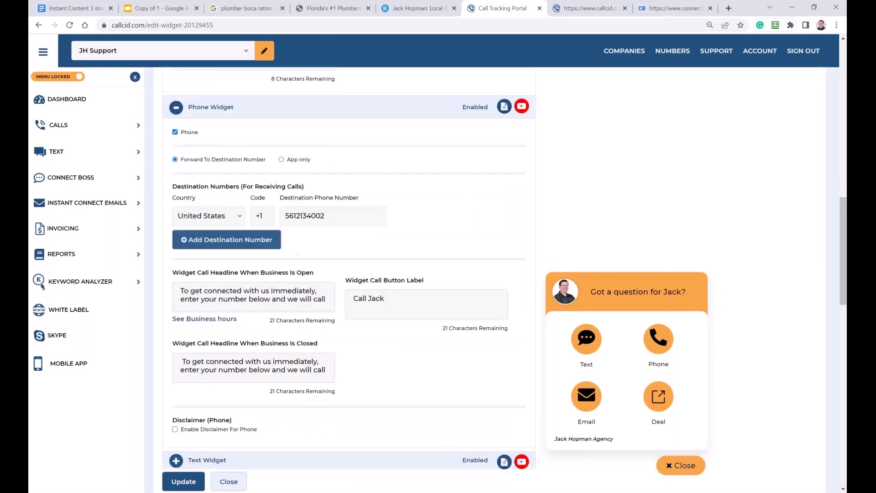
Expand the Text Widget settings and enable the Chat and online calendar Appointment options for the JH Support widget
left_click(175, 353)
scroll(174, 319, "down", 7)
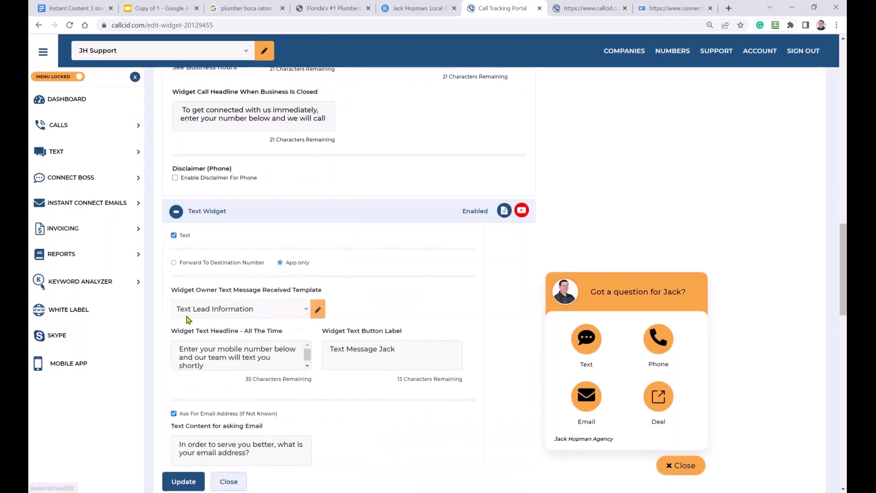
scroll(215, 326, "down", 4)
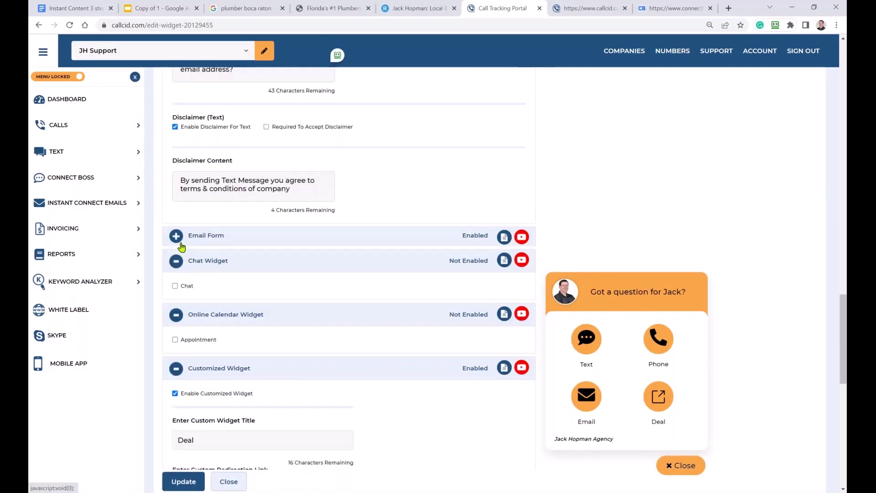
left_click(175, 285)
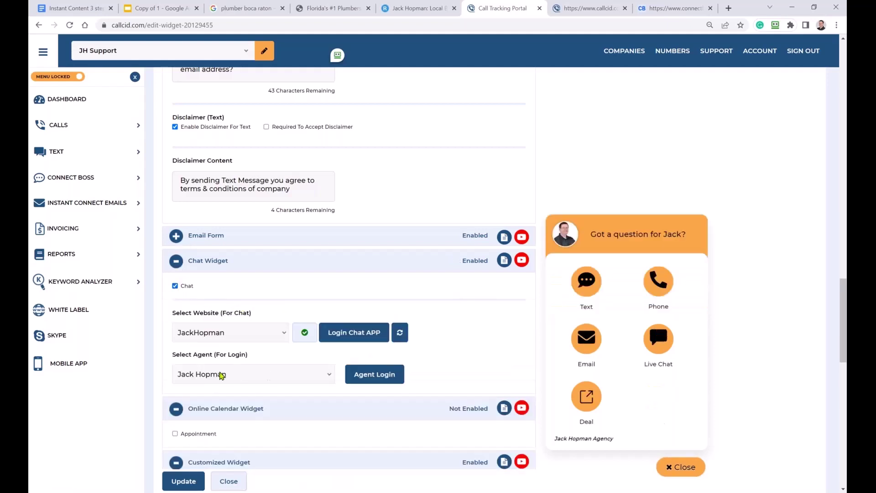
scroll(184, 331, "down", 2)
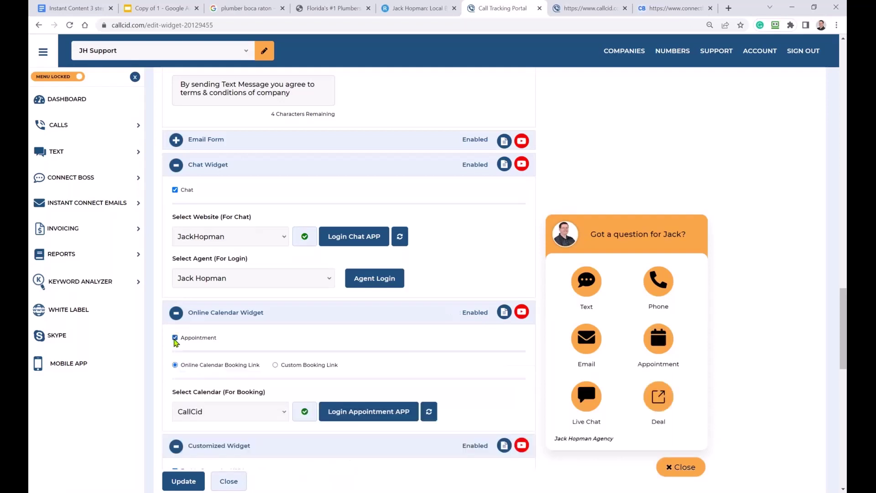
left_click(175, 338)
scroll(238, 346, "down", 3)
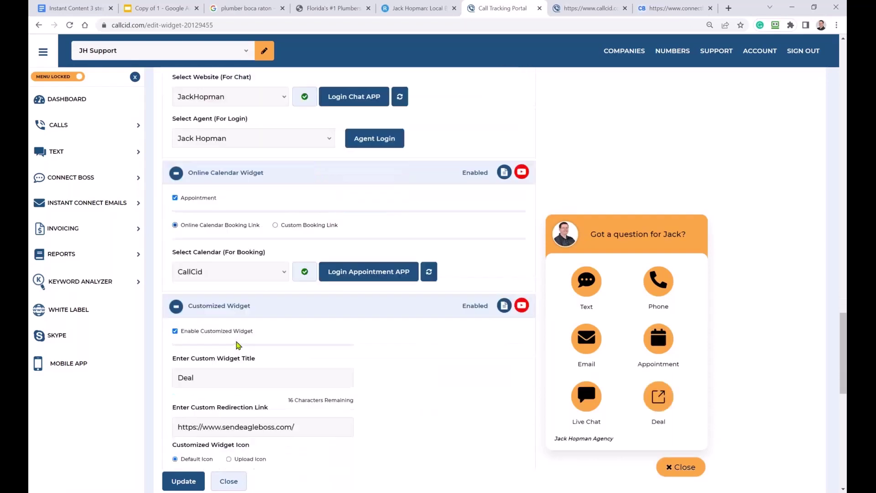
scroll(238, 345, "down", 4)
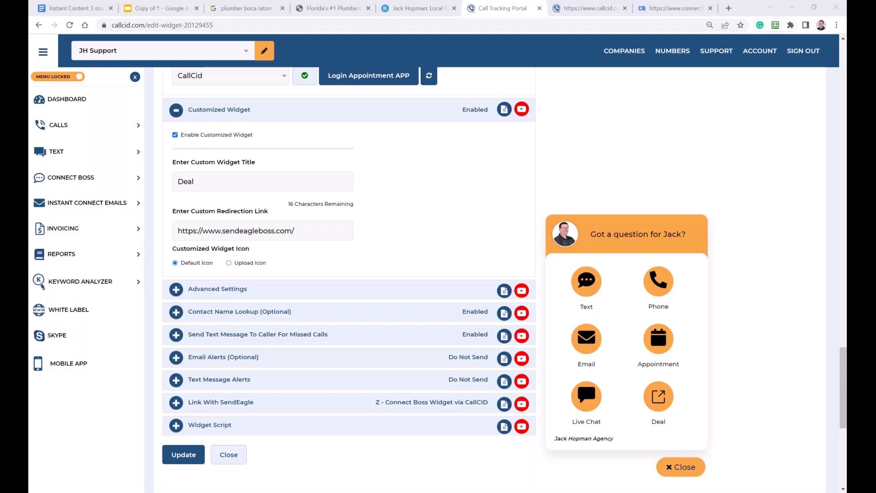
Switch past the script document to the local business marketing website and view its contact widget
key("ctrl+1")
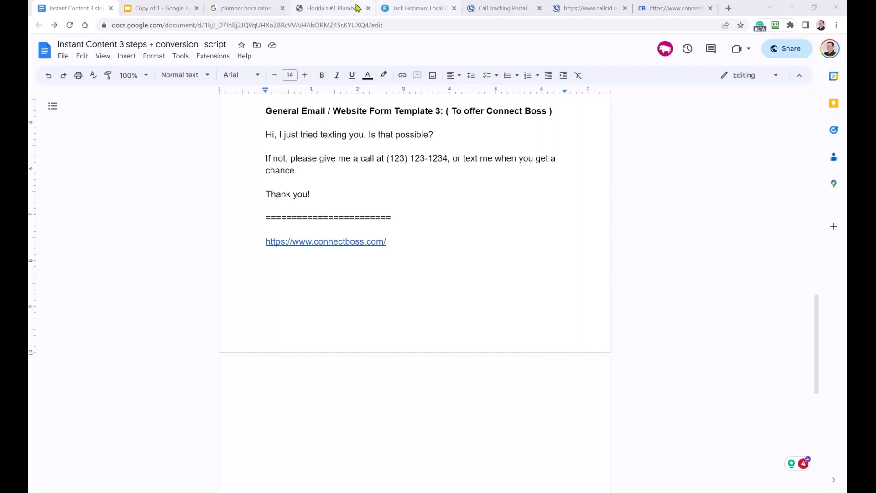
left_click(420, 11)
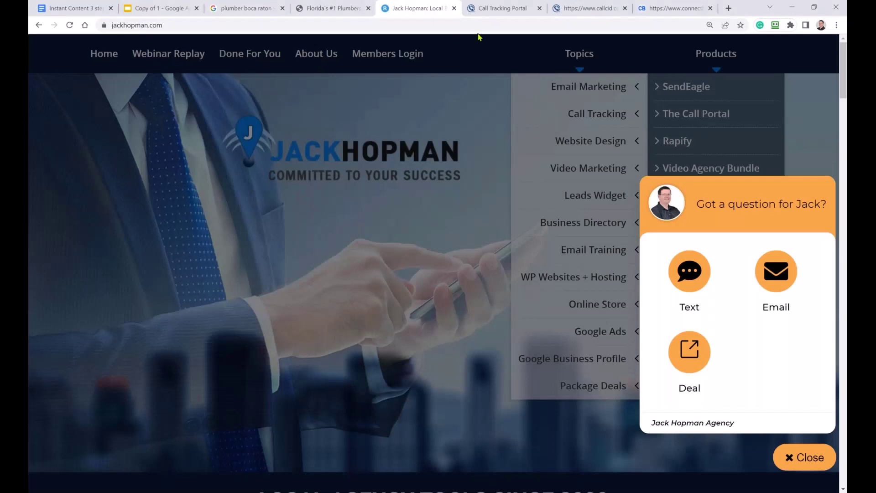
Return to the JH Support widget configuration in the Call Tracking Portal and collapse the Customized, Online Calendar and Chat Widget sections
left_click(499, 9)
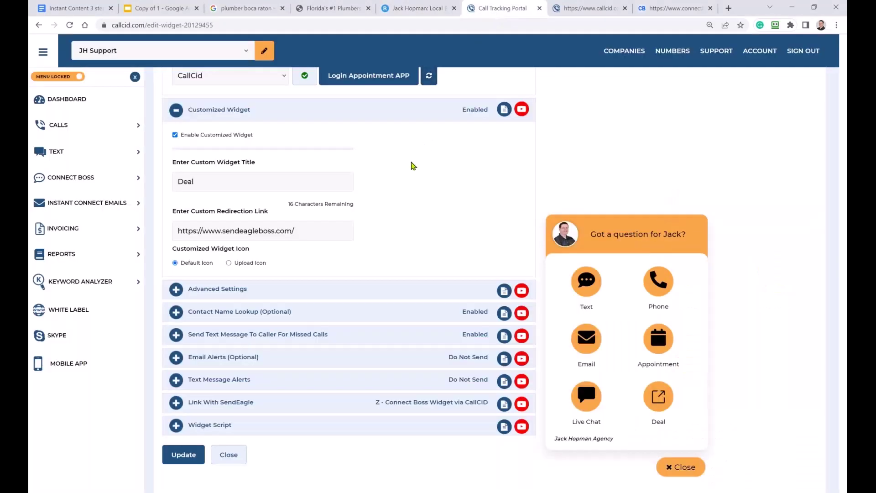
scroll(412, 164, "up", 2)
left_click(176, 207)
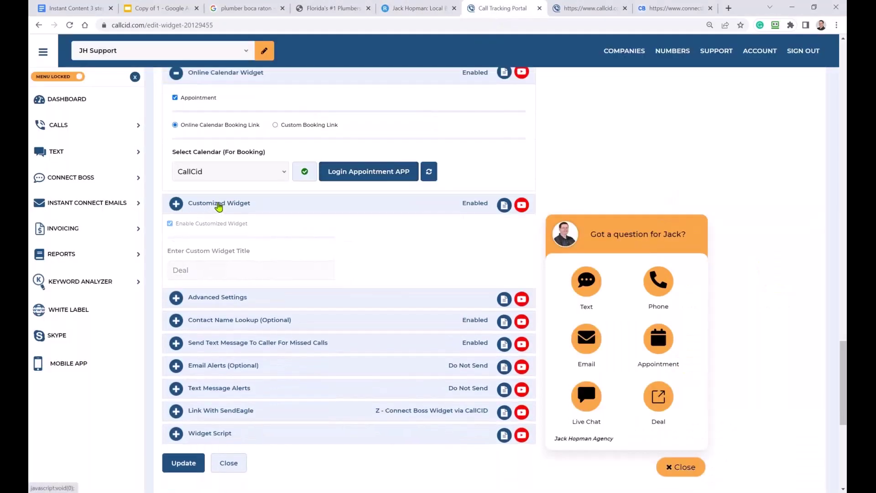
scroll(178, 188, "up", 2)
left_click(176, 169)
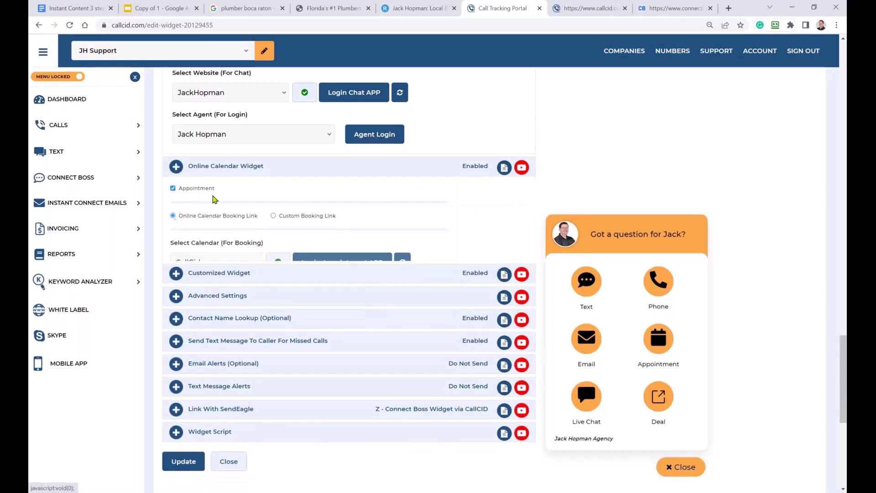
scroll(214, 199, "up", 2)
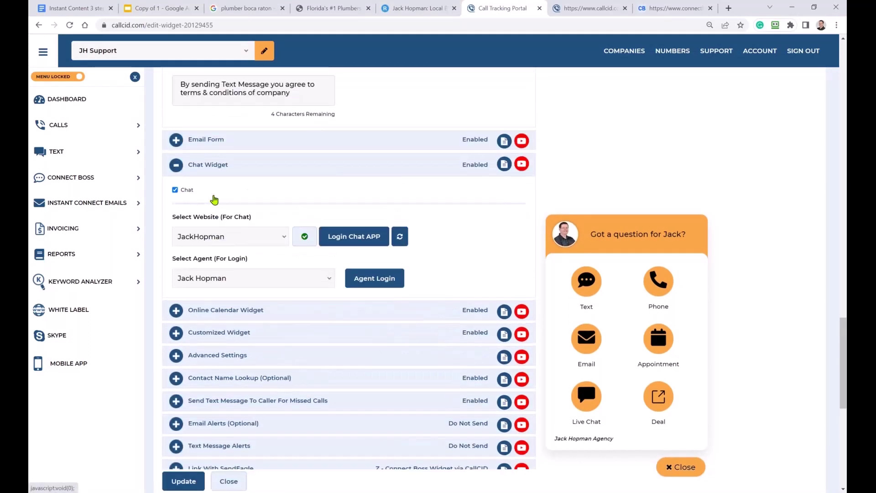
left_click(176, 164)
Collapse the Text Widget, Phone Widget and Basic Settings sections of the JH Support configuration
scroll(176, 165, "up", 1)
scroll(176, 183, "up", 7)
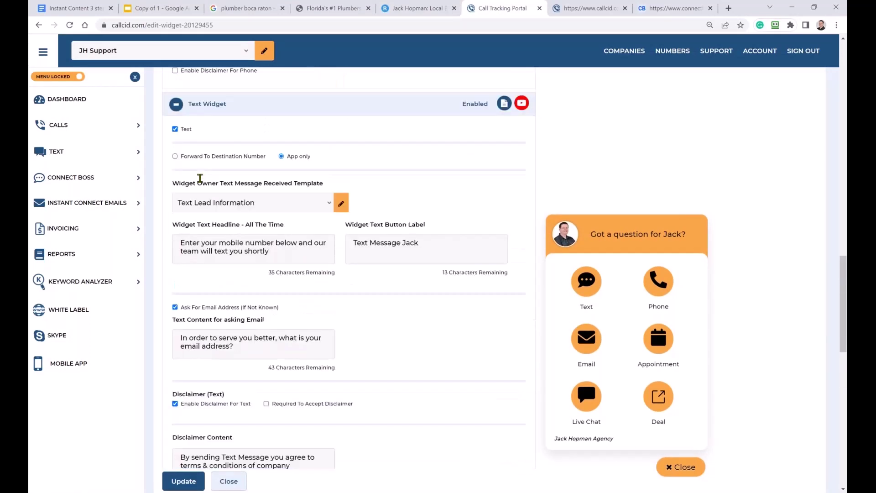
left_click(176, 114)
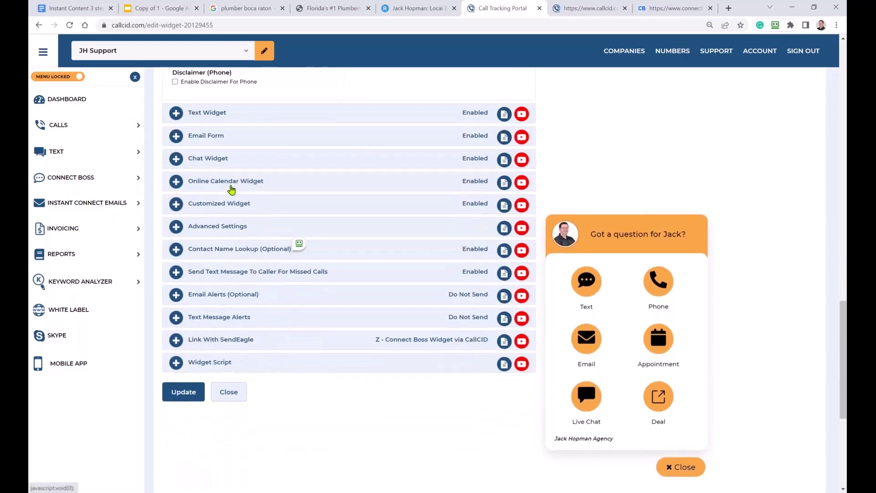
scroll(231, 189, "up", 8)
left_click(176, 144)
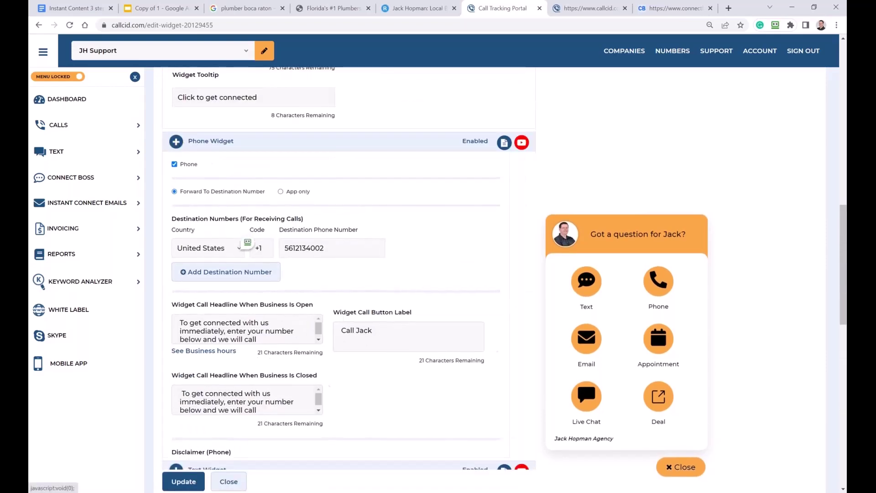
scroll(303, 233, "up", 3)
scroll(231, 167, "up", 10)
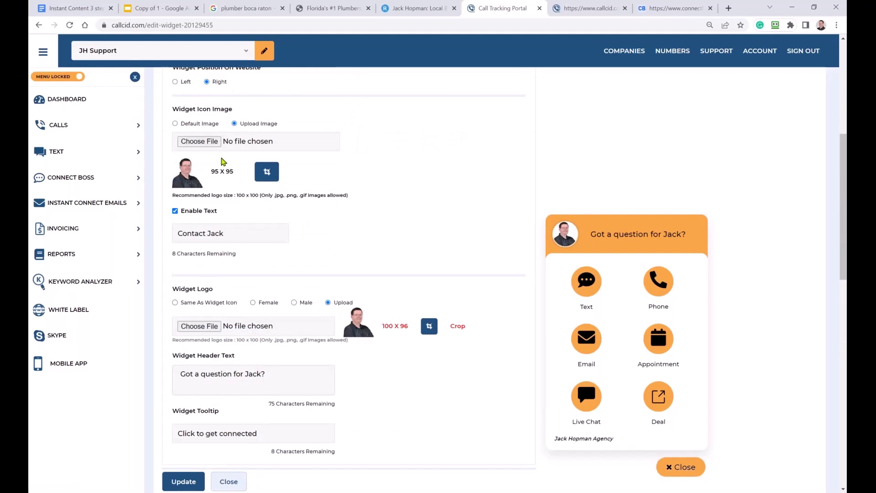
left_click(176, 124)
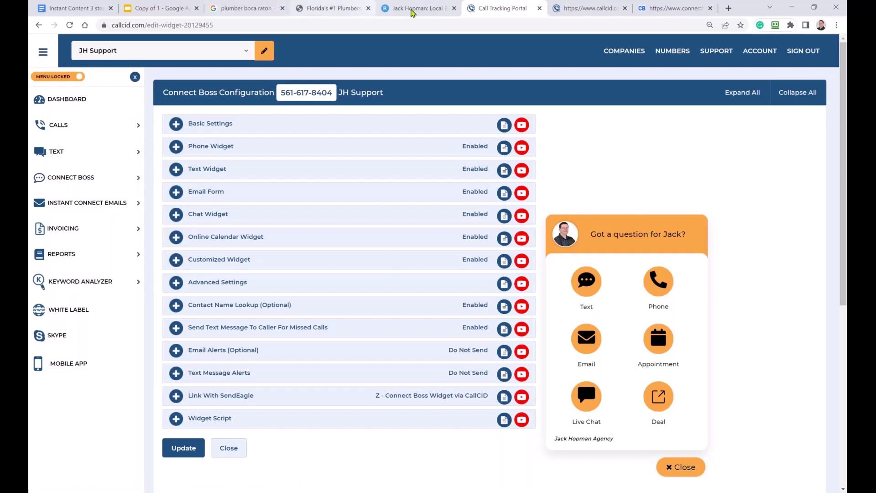
Load the local agency tools website in a new browser tab and select its web address
left_click(728, 8)
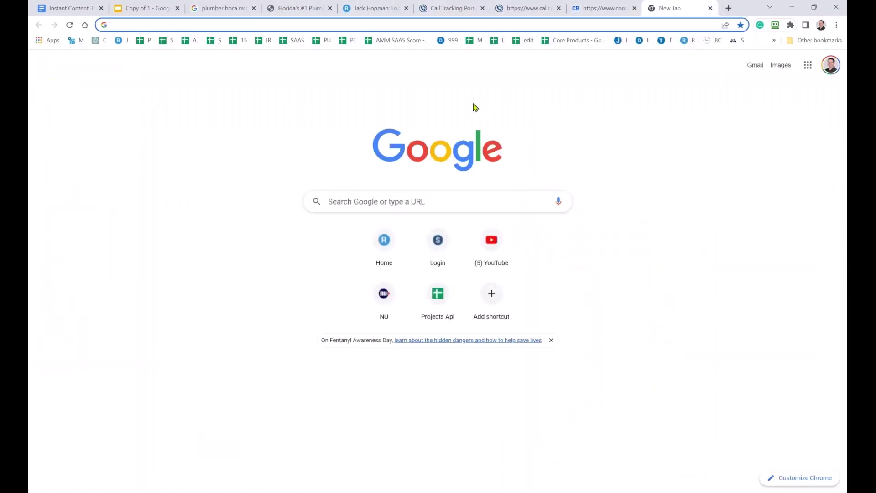
type("jack")
key("Return")
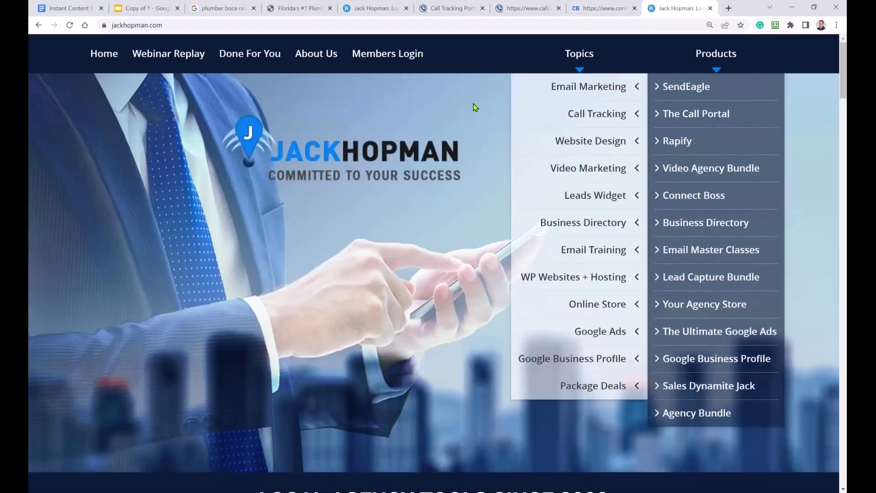
left_click(173, 23)
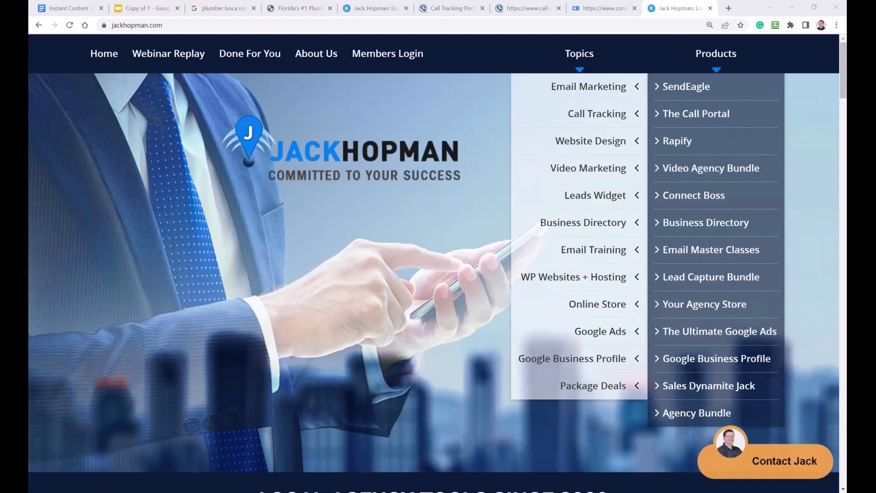
Open the contact widgets on the Connect Boss site and the agency website to compare their contact options
left_click(619, 12)
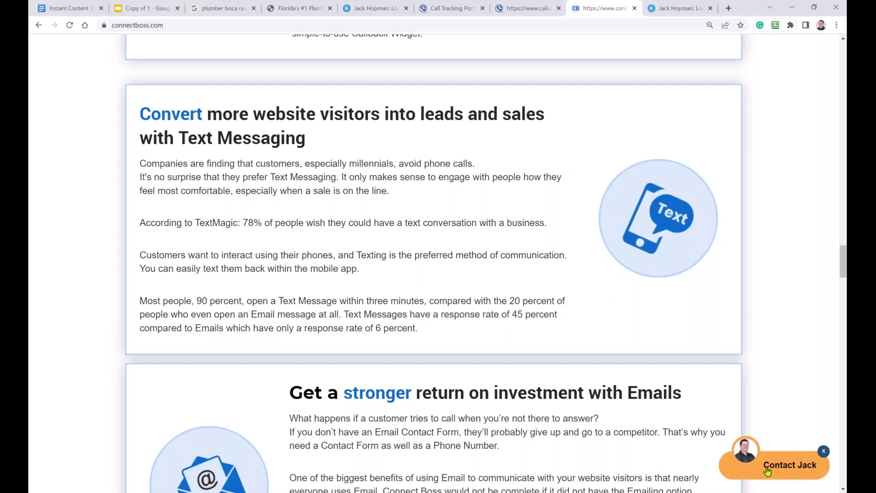
left_click(767, 461)
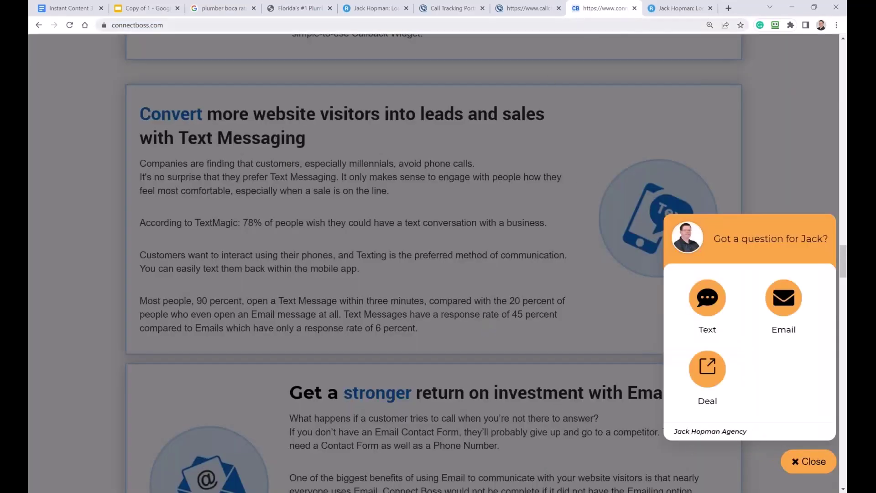
left_click(666, 10)
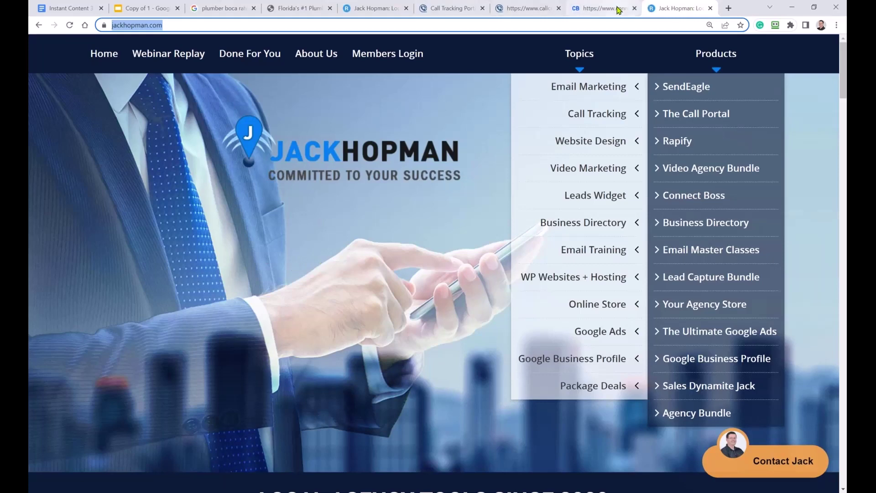
left_click(771, 459)
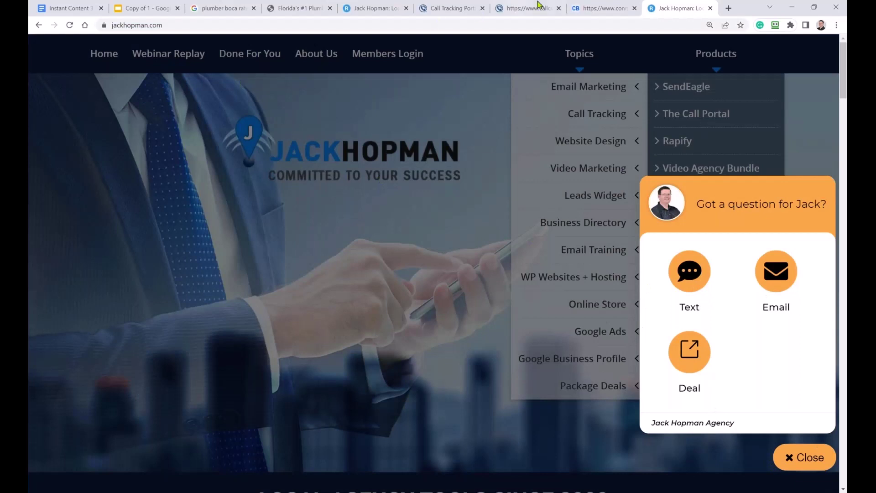
left_click(588, 8)
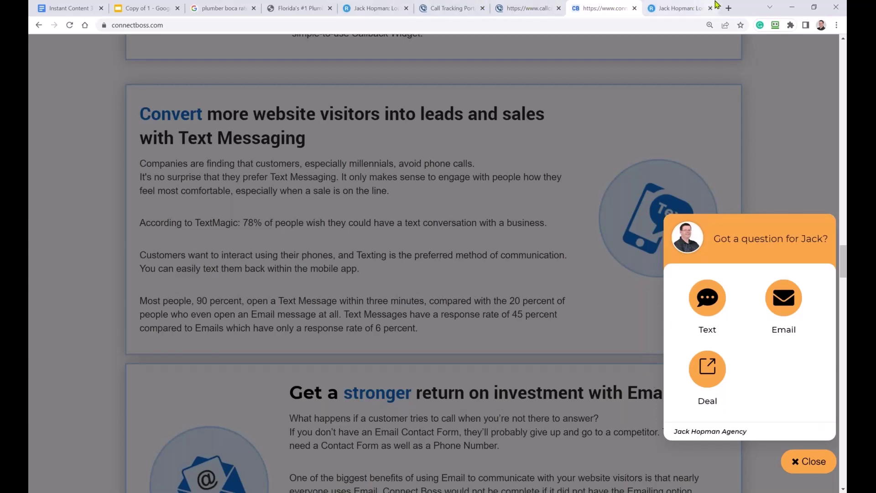
Open the Rapify login page in a new tab and sign in with the saved admin email and password
left_click(728, 8)
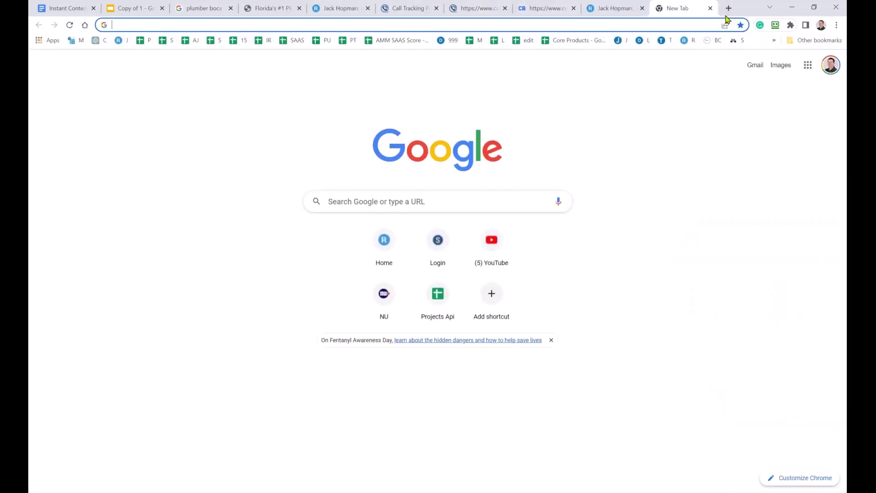
type("ra")
key("Return")
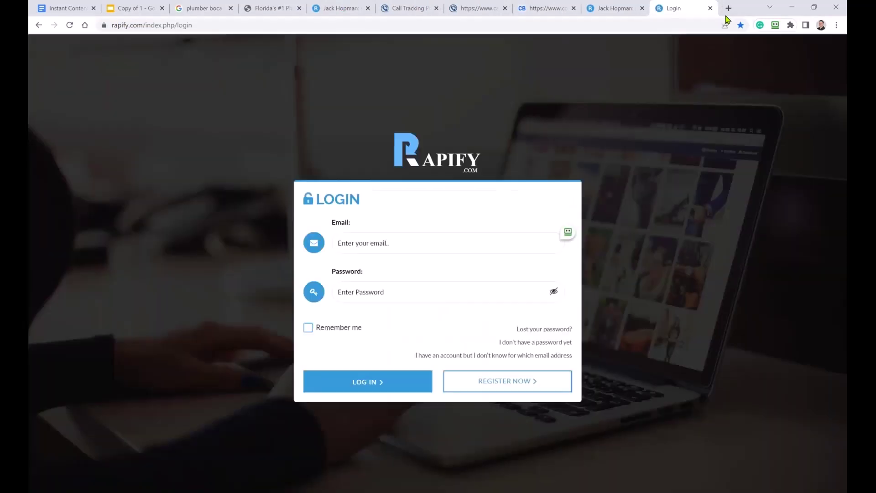
left_click(567, 231)
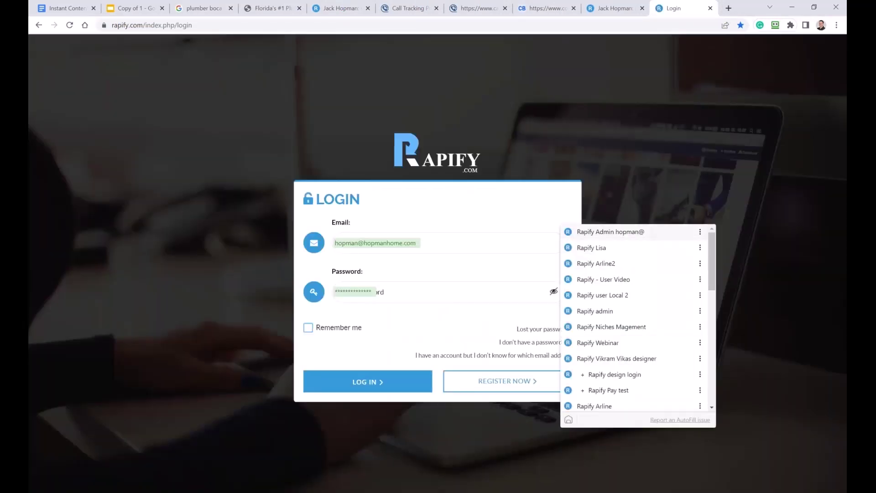
left_click(576, 233)
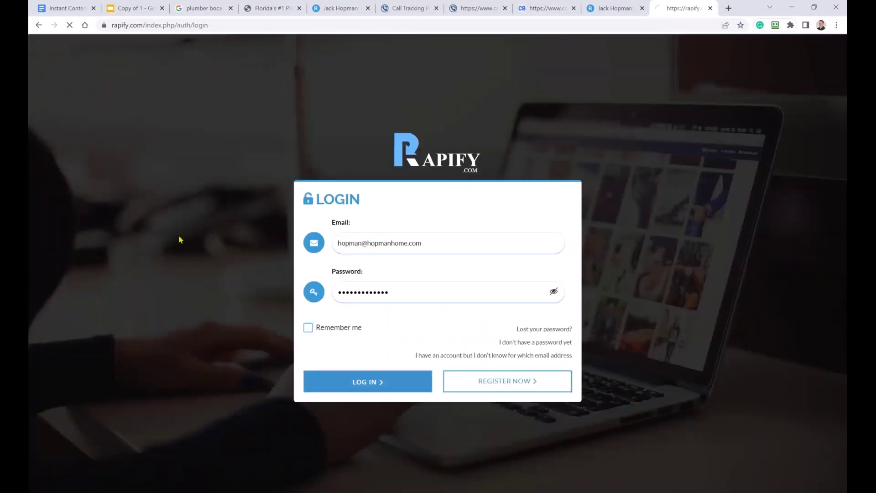
key("Return")
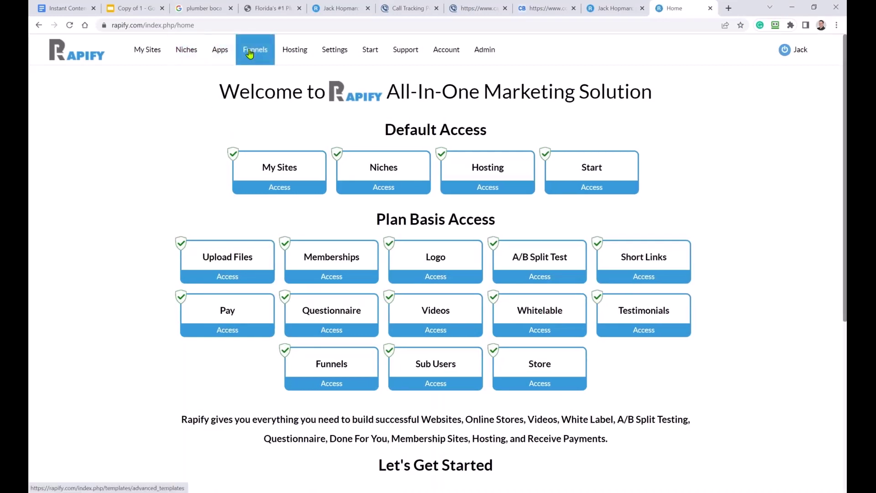
Search the Rapify niches for "widget" and preview the White Label Leads Widget template
left_click(196, 51)
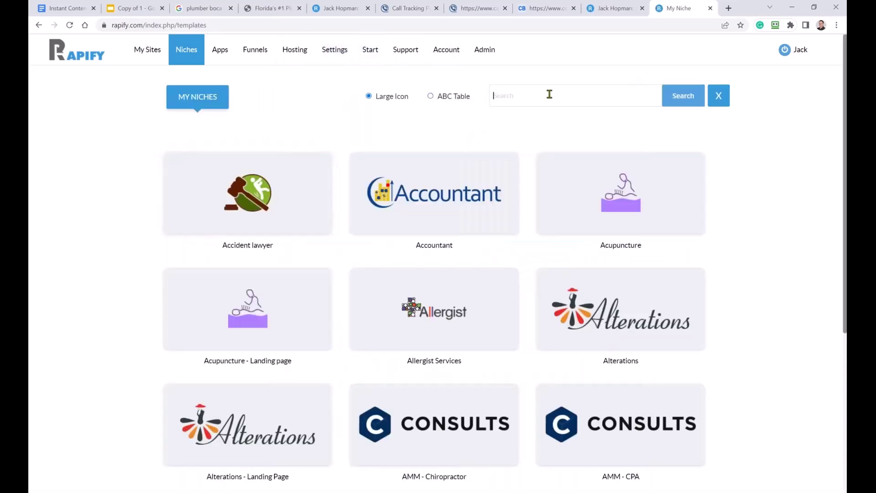
left_click(550, 94)
type("widget")
key("Return")
mouse_move(242, 215)
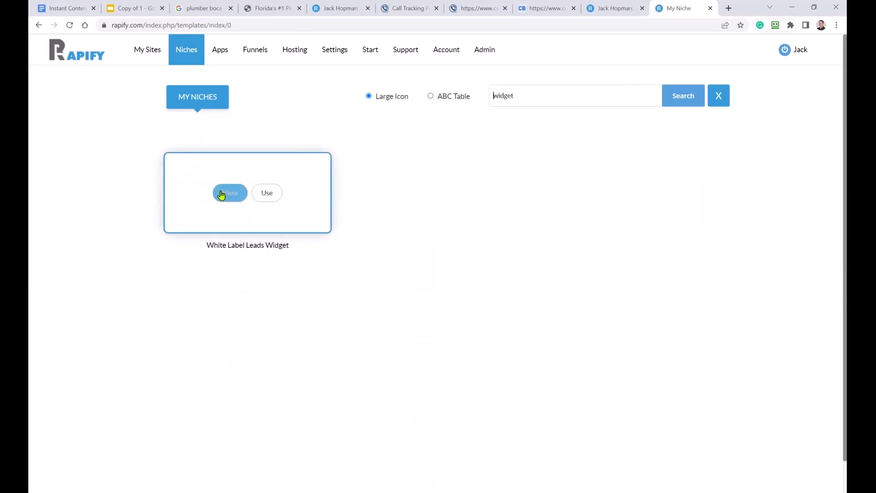
left_click(230, 193)
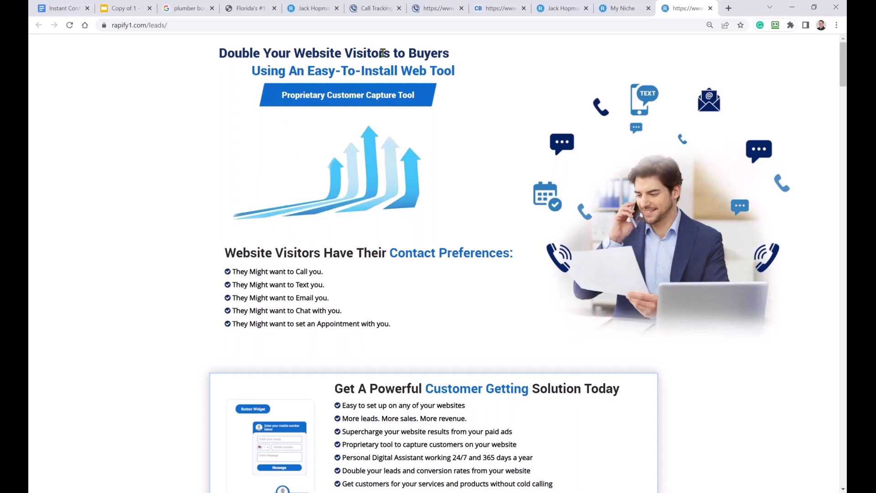
Look through the White Label Leads Widget page down to How Does It Work, and go back to the niche search results
scroll(606, 325, "down", 3)
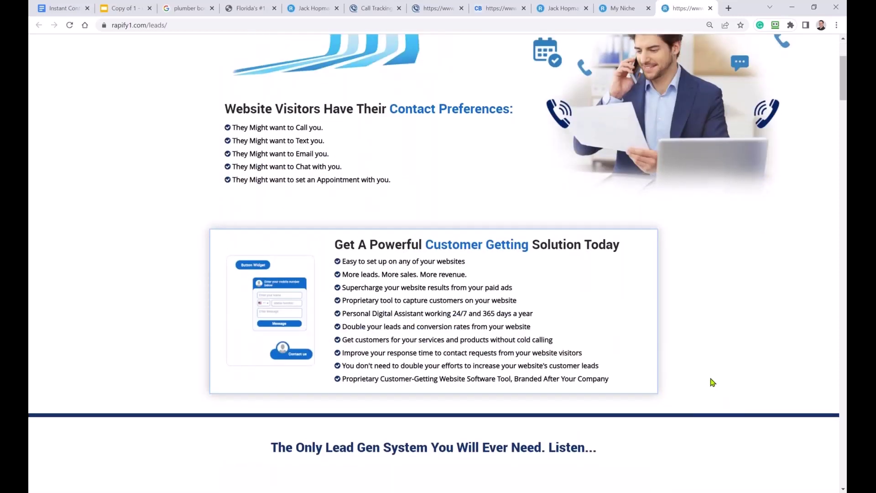
scroll(711, 381, "up", 3)
scroll(712, 381, "down", 15)
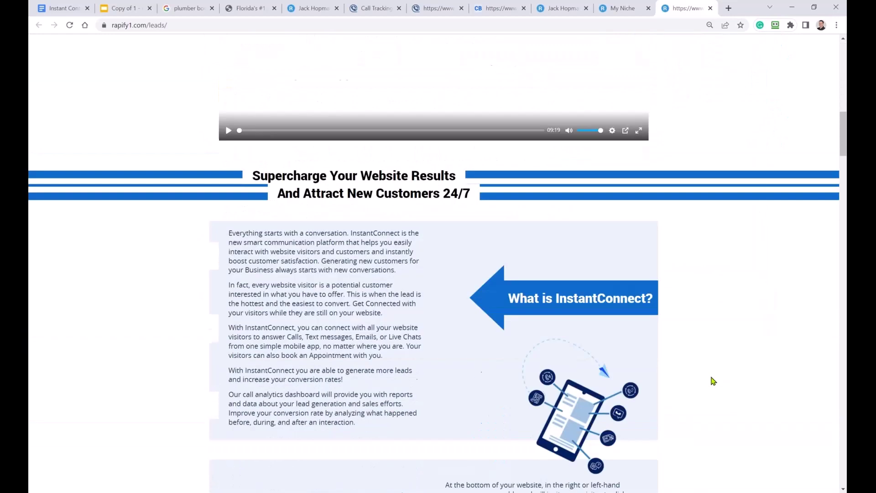
scroll(713, 380, "down", 3)
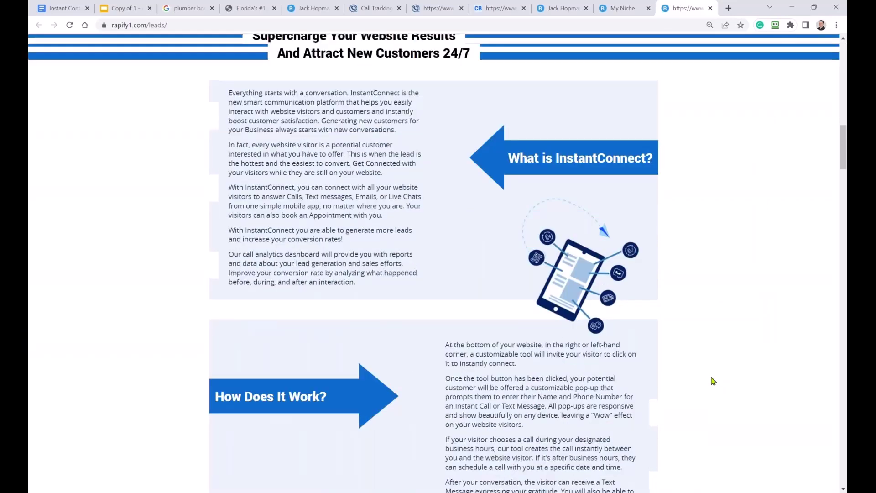
left_click(625, 8)
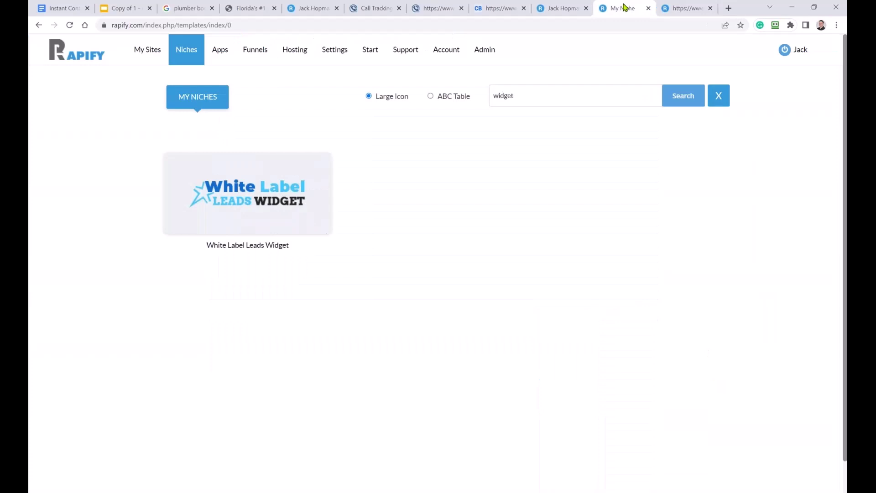
Close the open contact widget on the agency website and switch to the Instant Content 3 steps + conversion script document
left_click(552, 9)
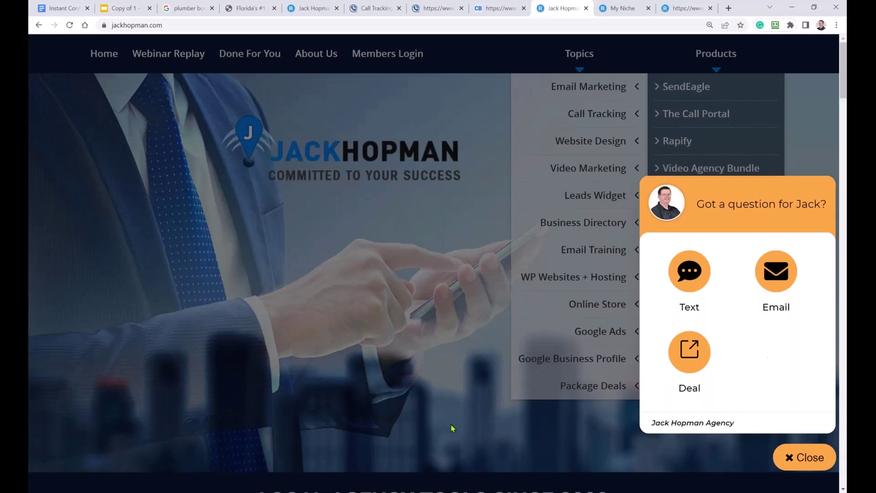
left_click(355, 413)
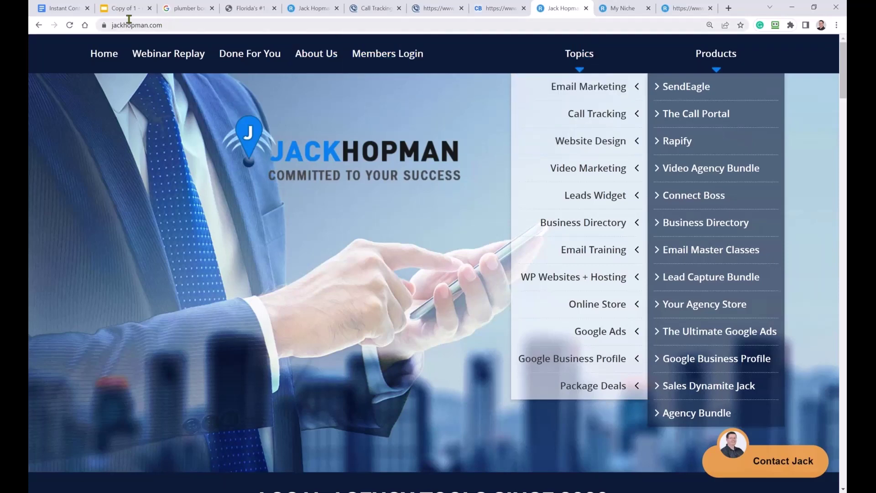
left_click(51, 10)
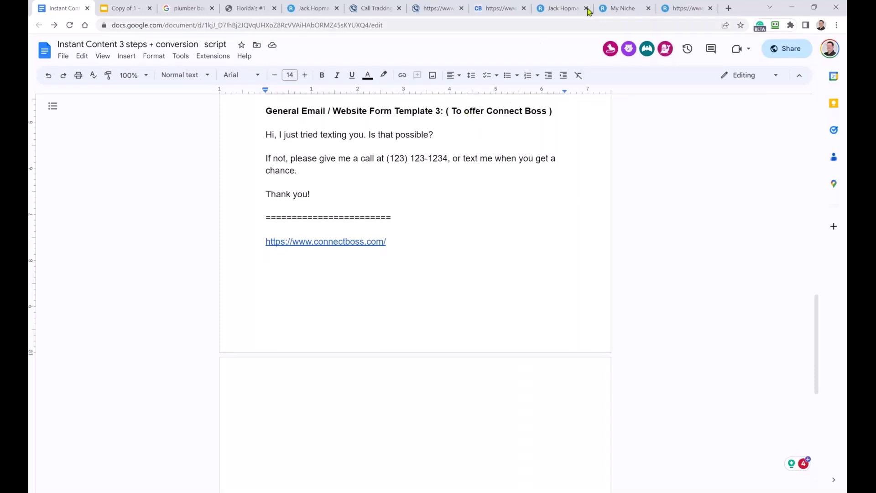
Return past the Rapify niches to the White Label Leads Widget page and view its upper sections again
left_click(614, 9)
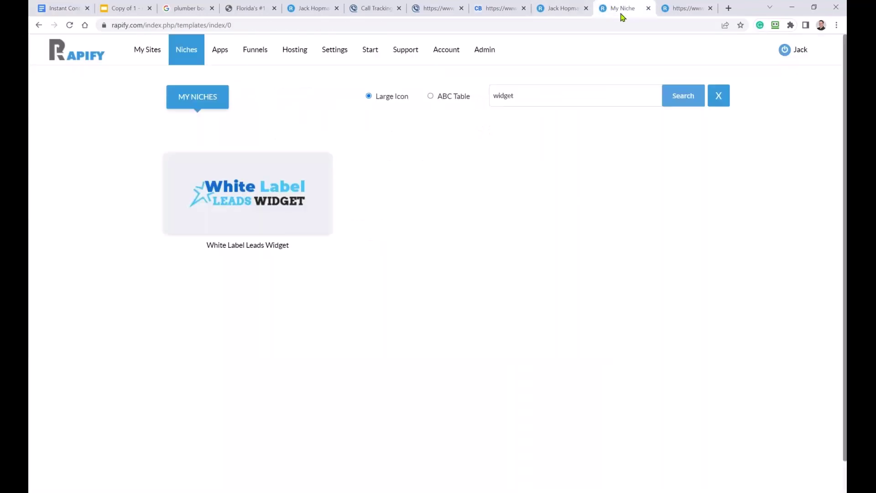
left_click(677, 9)
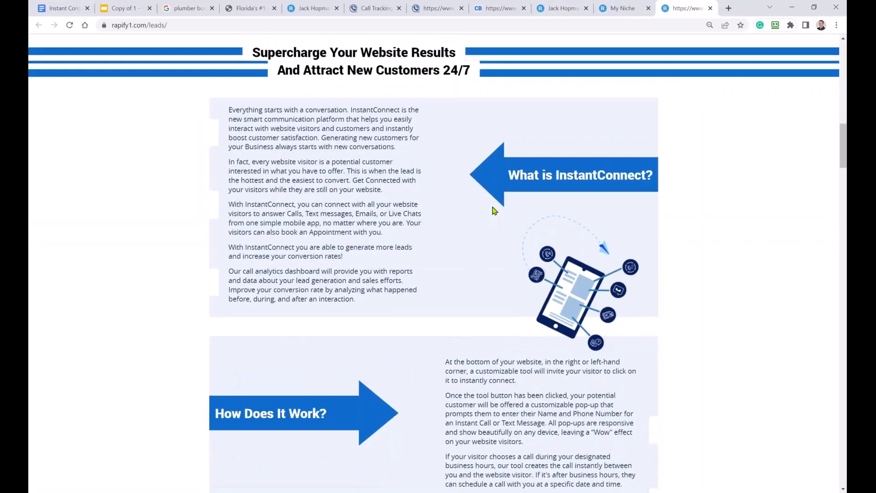
scroll(493, 209, "up", 15)
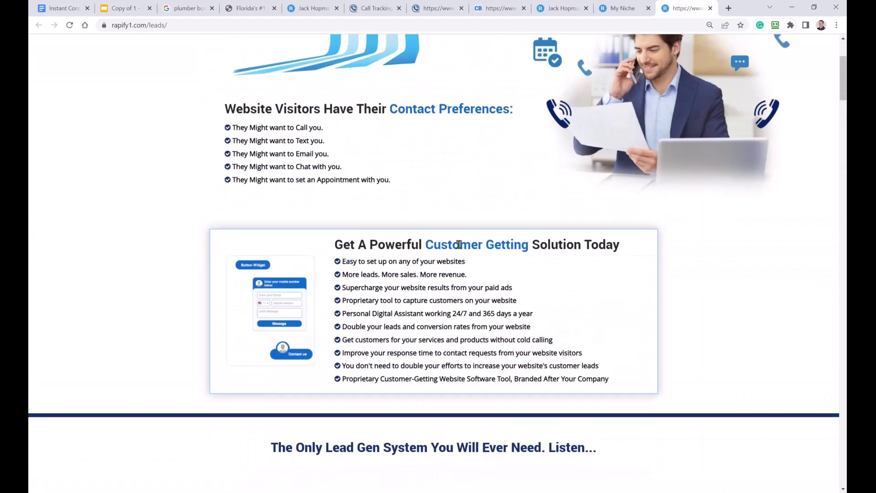
Look through the White Label Leads Widget page from the contact preferences down to the Features and Easy Setup sections
scroll(458, 245, "up", 3)
scroll(458, 245, "down", 12)
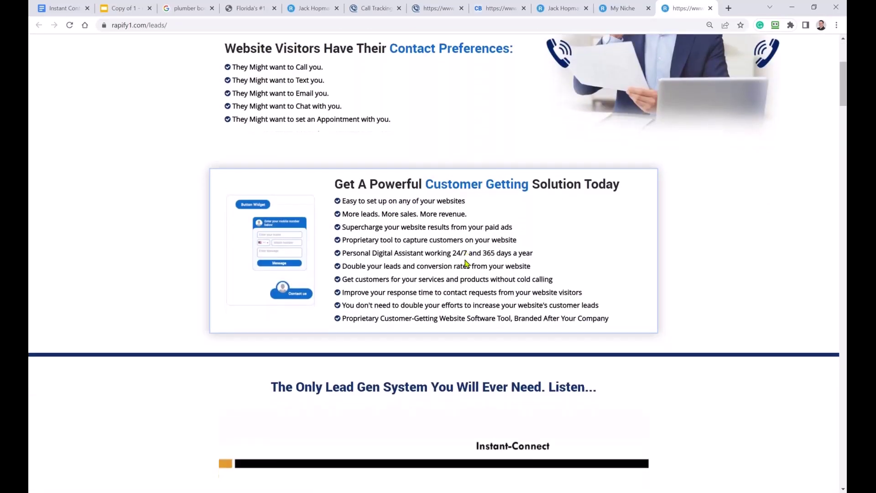
scroll(464, 264, "down", 20)
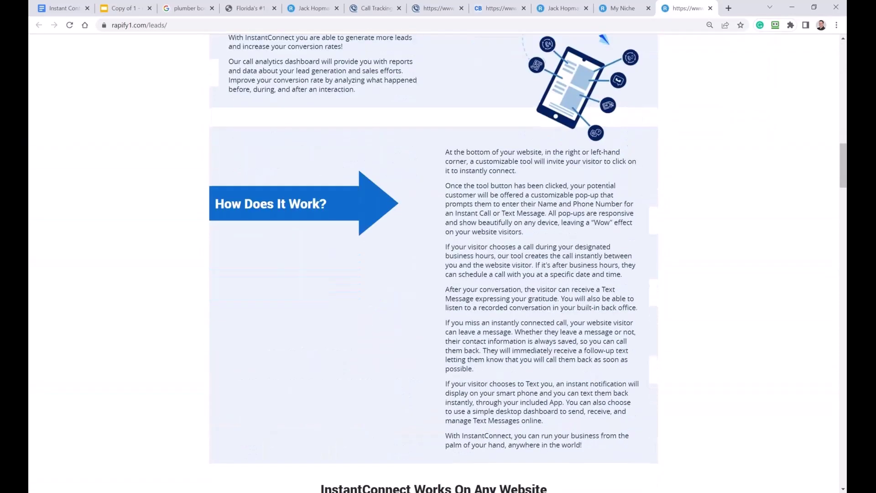
scroll(458, 266, "down", 13)
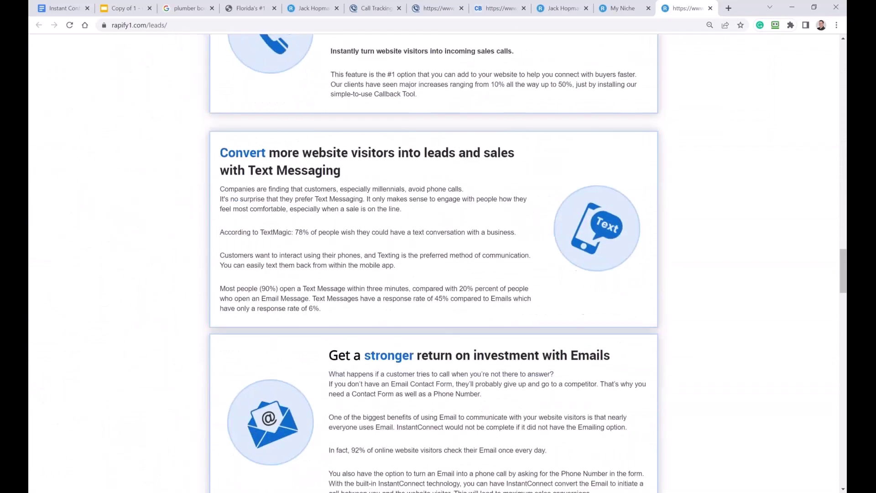
scroll(432, 277, "down", 15)
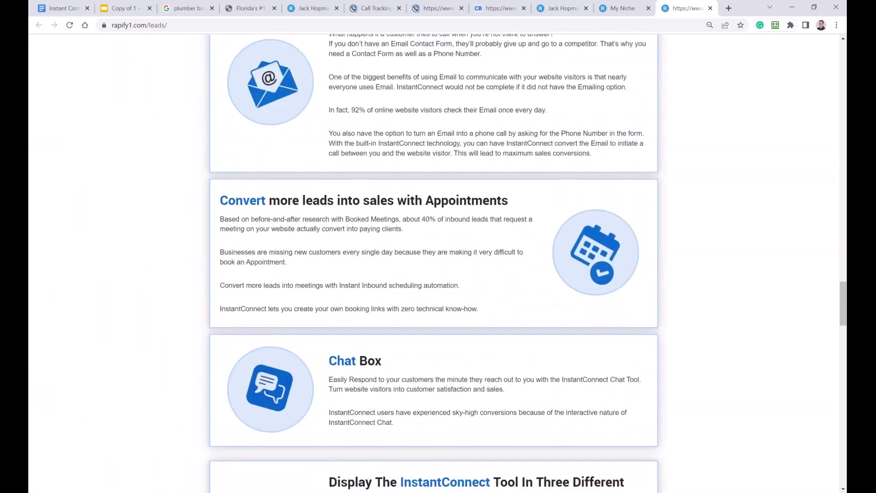
scroll(435, 274, "down", 7)
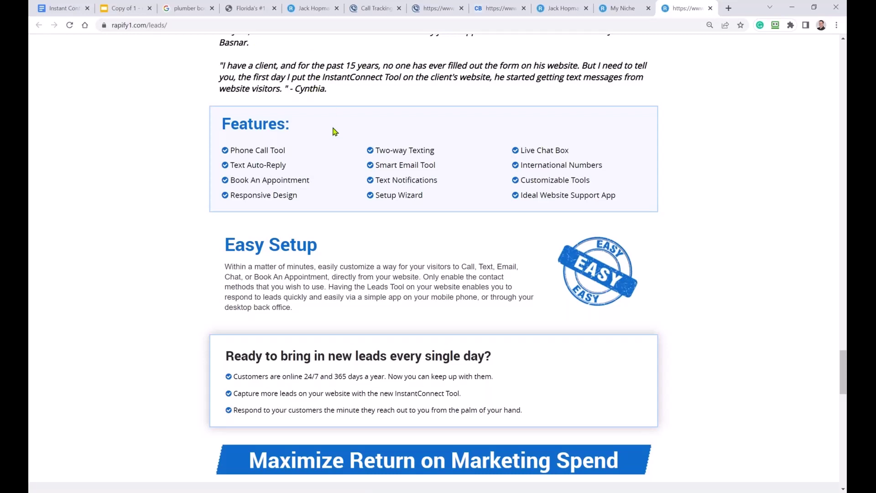
Return to the JH Support Connect Boss configuration and view its Link With SendEagle settings, collapsing them again
left_click(615, 10)
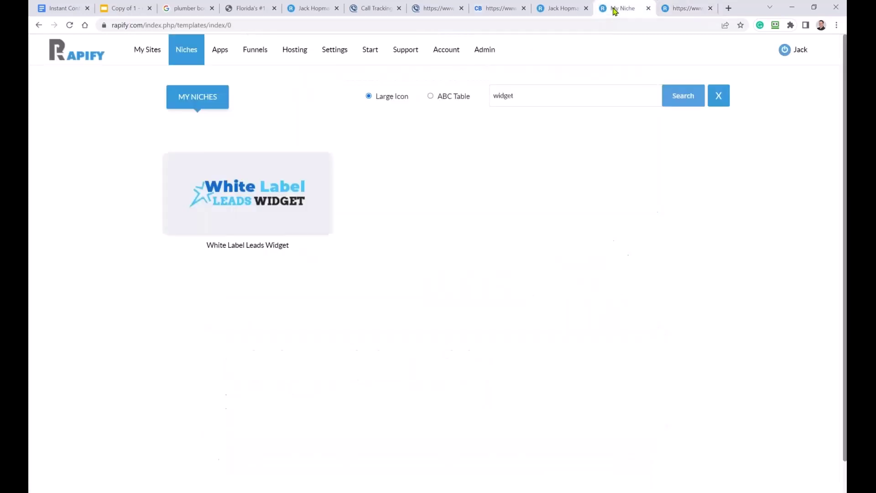
left_click(438, 10)
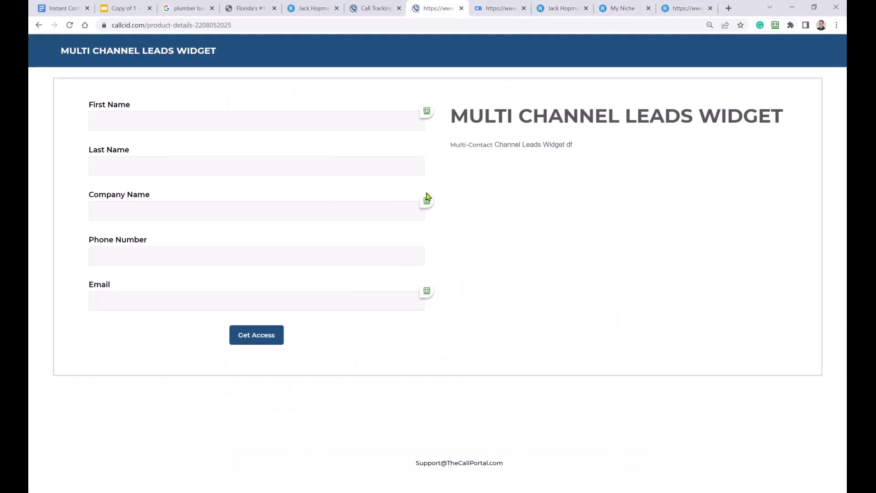
left_click(368, 11)
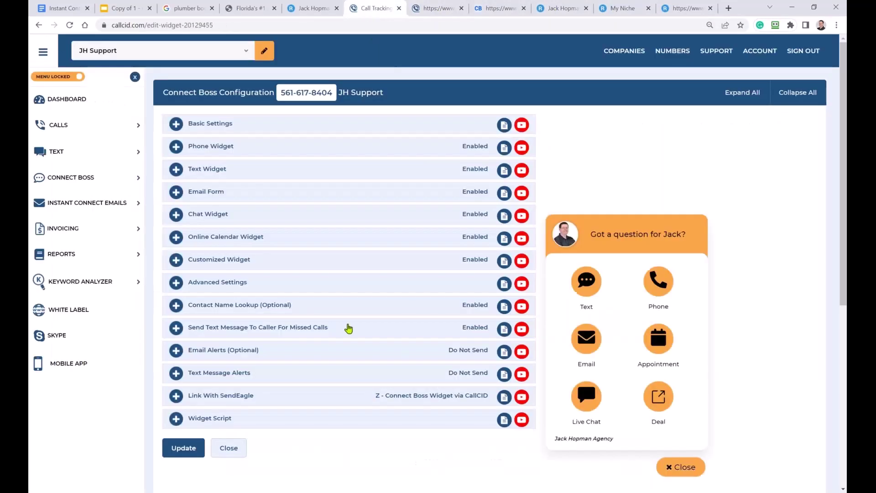
scroll(307, 393, "down", 3)
left_click(176, 251)
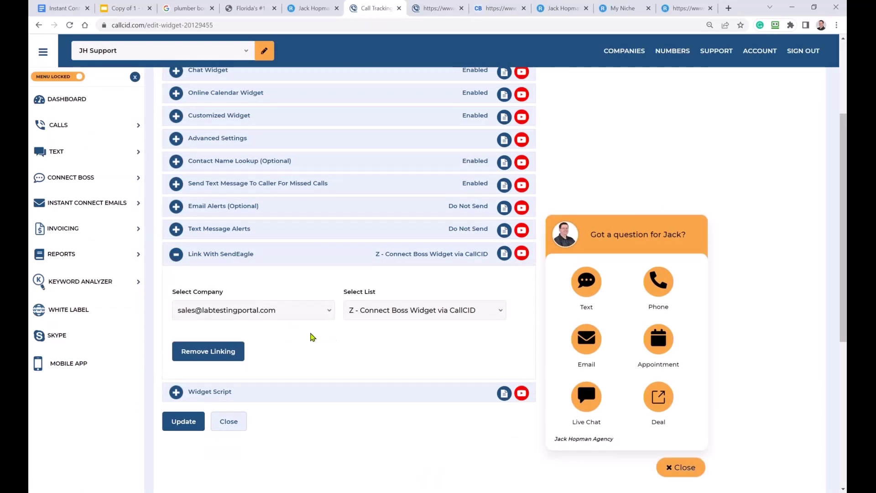
left_click(176, 255)
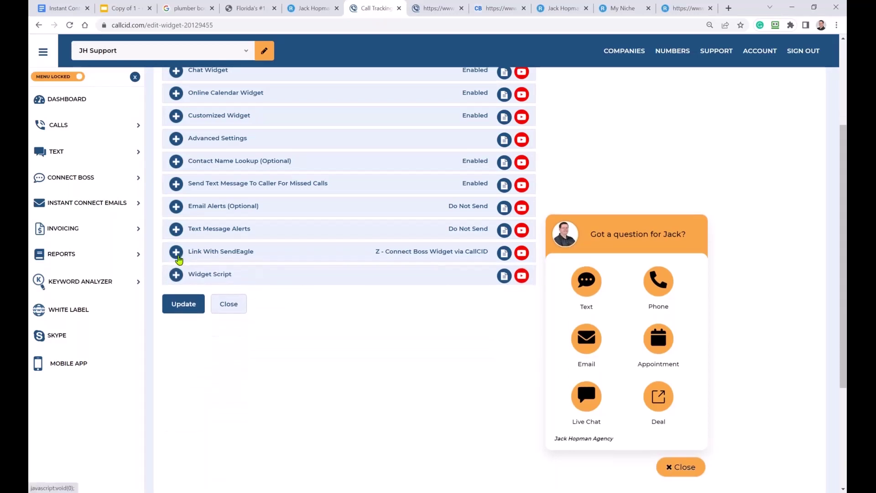